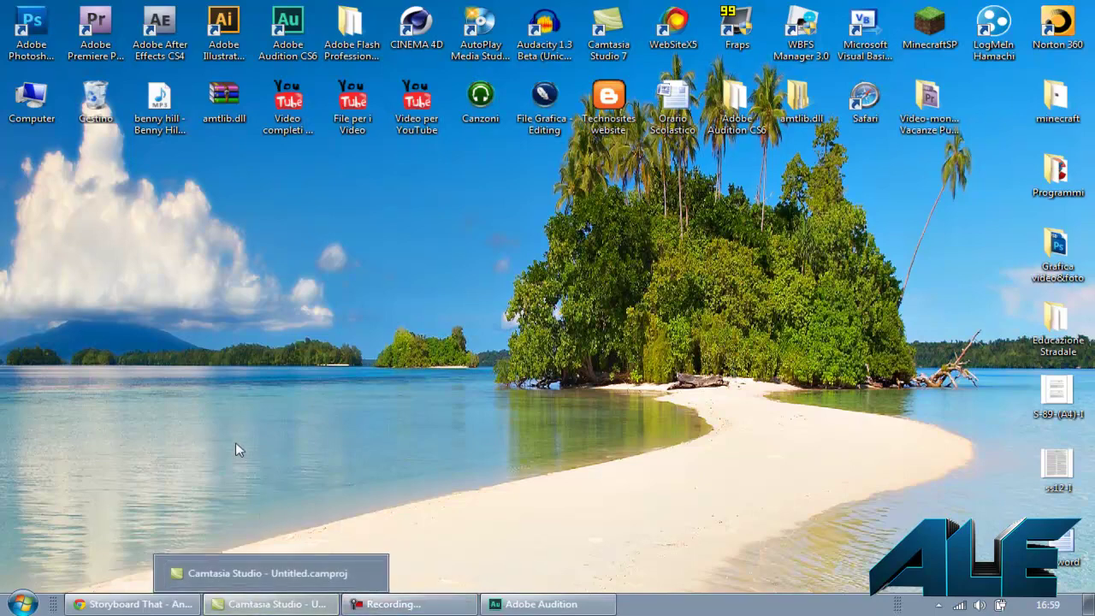
# Switch to the Chrome Storyboard That window and return to 'The easy storyboard creator' home page.
pyautogui.moveTo(271, 604)
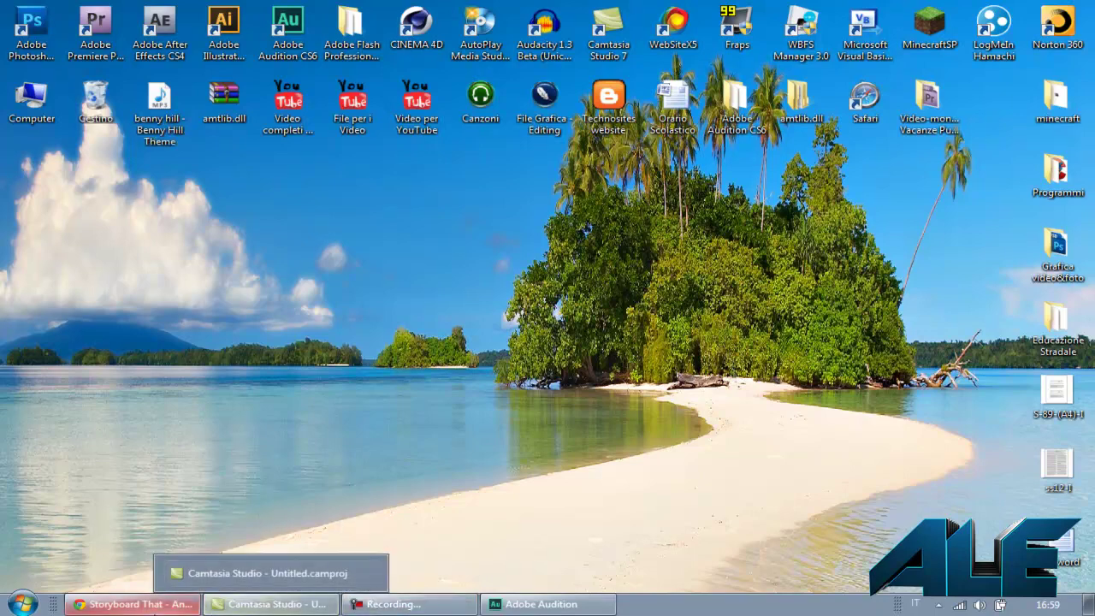
pyautogui.click(133, 608)
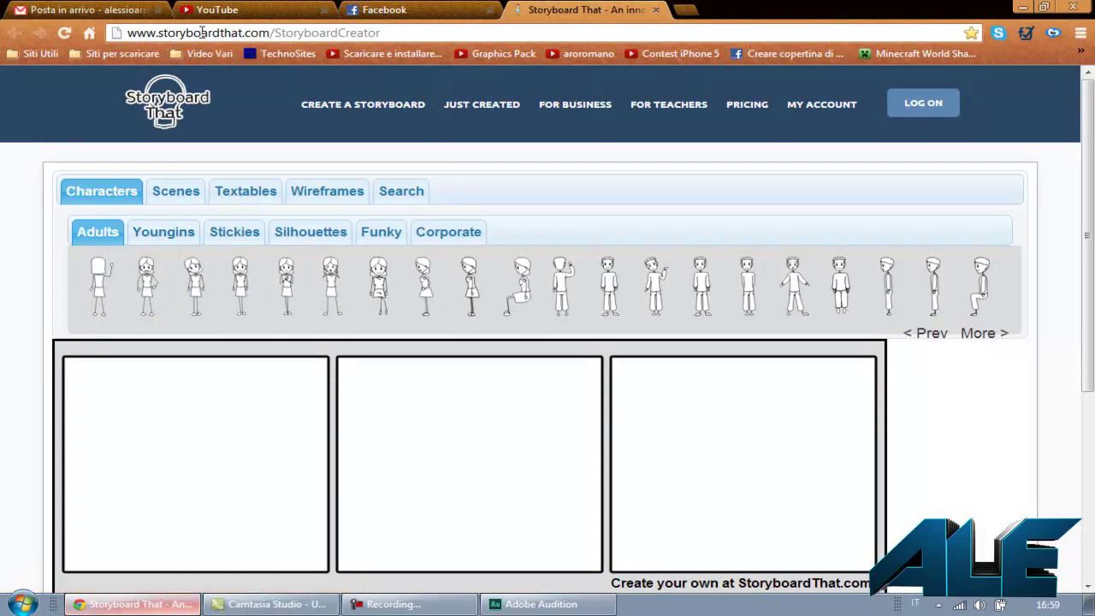
pyautogui.click(185, 101)
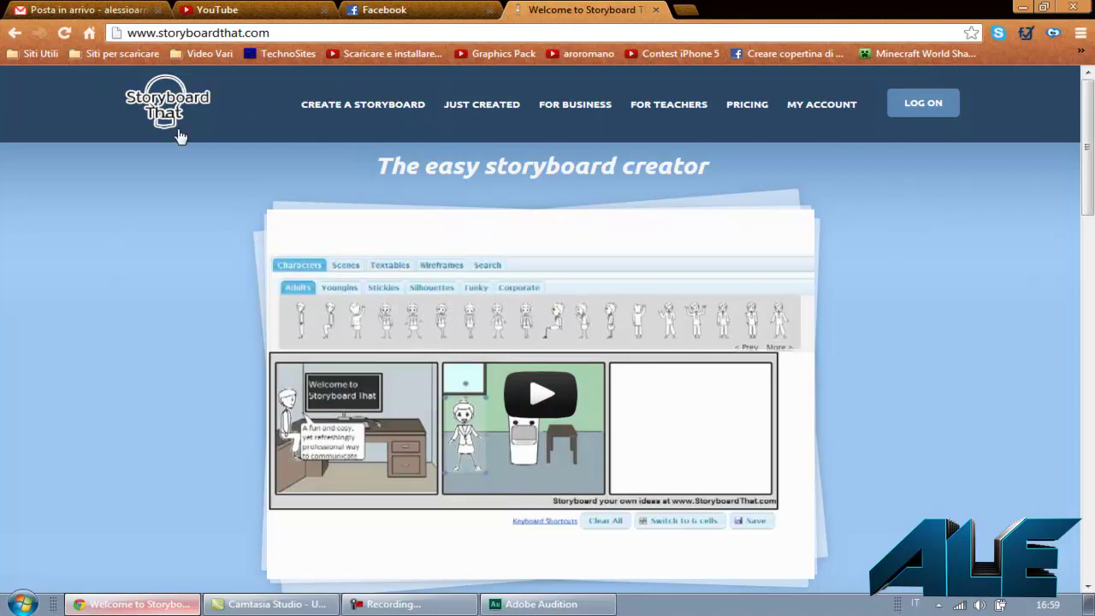
pyautogui.click(162, 104)
pyautogui.scroll(-3, 526, 244)
pyautogui.scroll(-1, 525, 343)
pyautogui.scroll(-3, 268, 290)
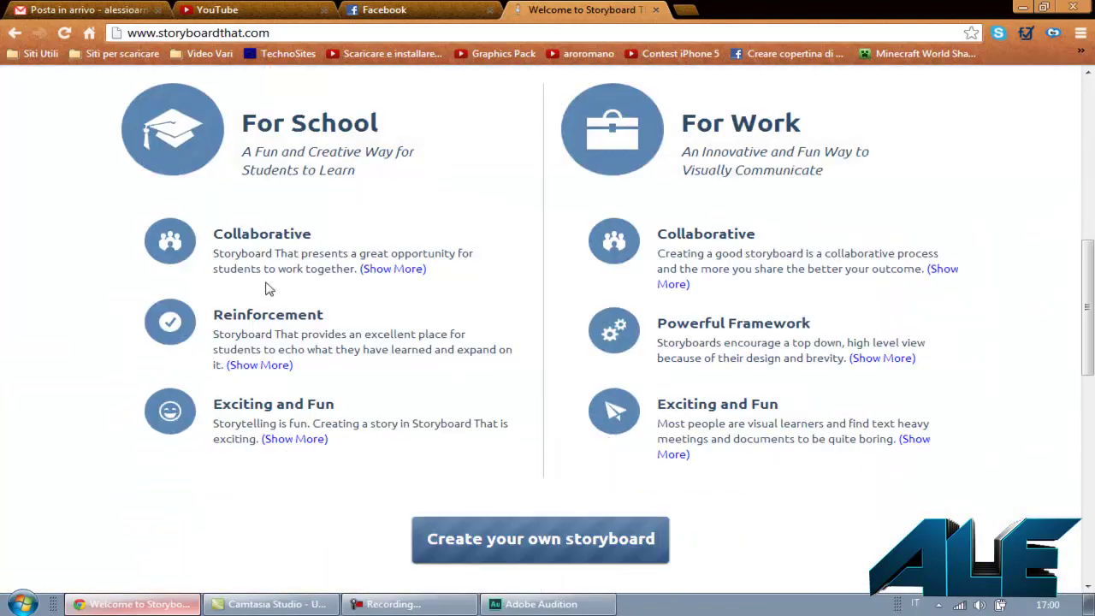
pyautogui.scroll(-5, 321, 313)
pyautogui.scroll(-2, 320, 313)
pyautogui.scroll(-2, 345, 322)
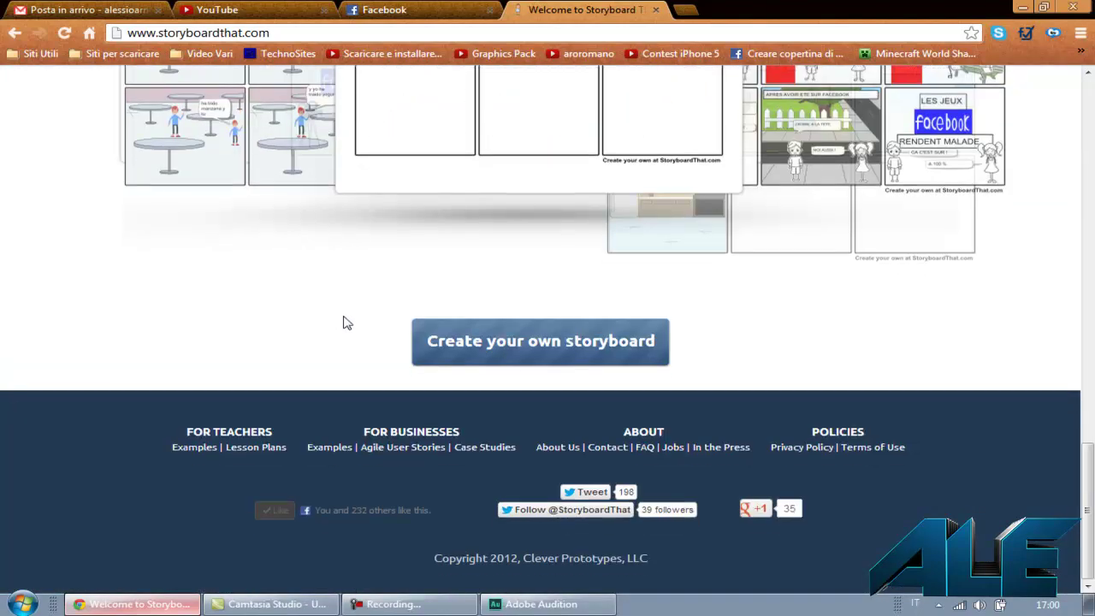
pyautogui.scroll(6, 453, 319)
pyautogui.scroll(2, 438, 311)
pyautogui.scroll(10, 439, 310)
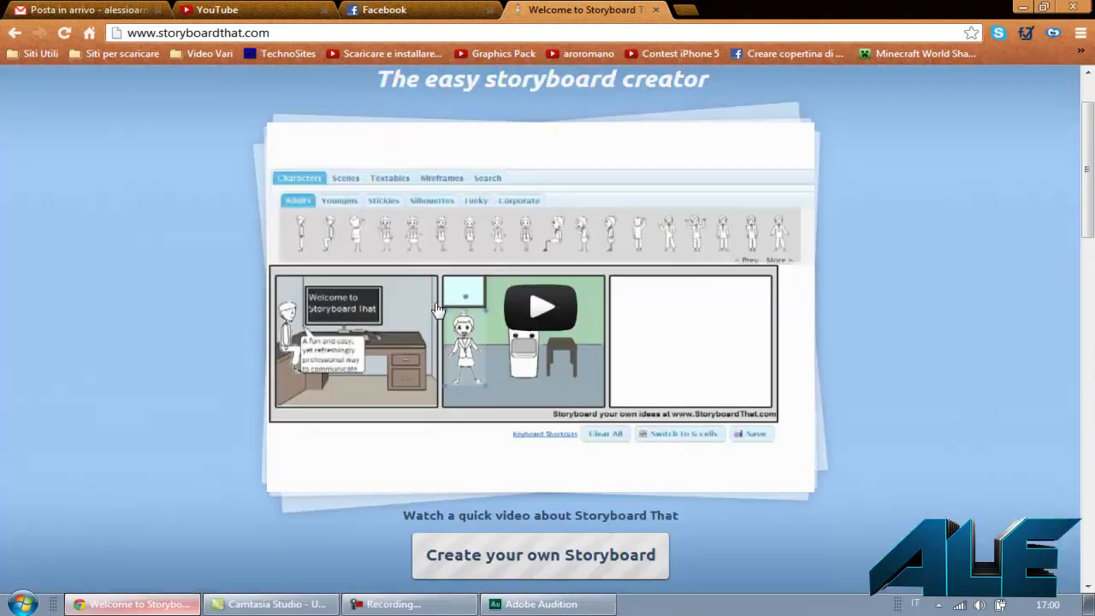
pyautogui.scroll(5, 440, 310)
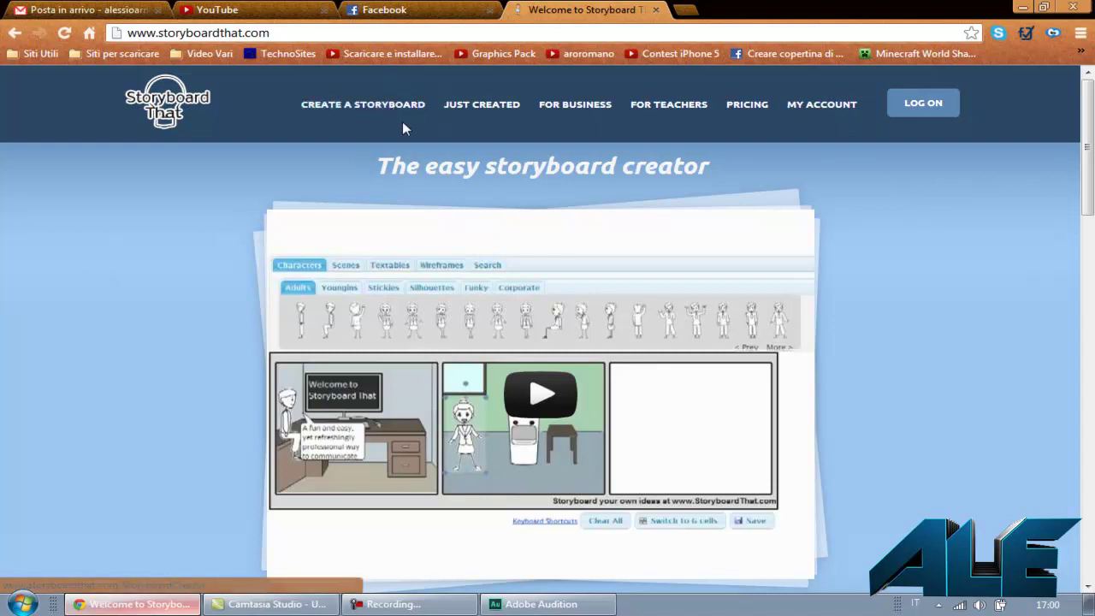
# Open JUST CREATED and scroll through the Recent Storyboards community gallery.
pyautogui.click(482, 104)
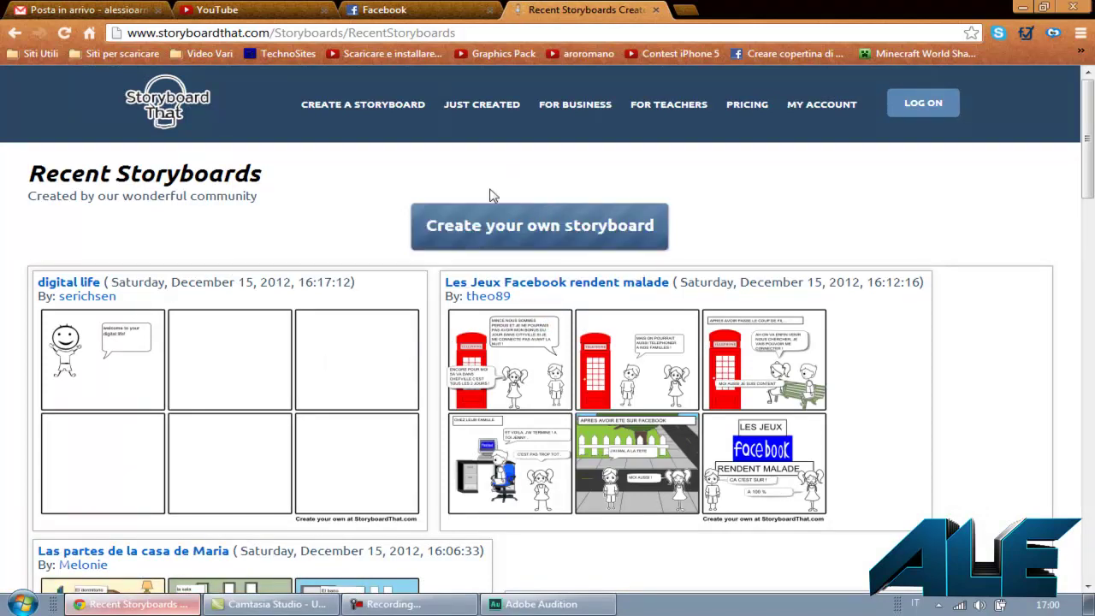
pyautogui.scroll(-5, 445, 210)
pyautogui.scroll(-2, 390, 221)
pyautogui.scroll(-2, 390, 221)
pyautogui.scroll(-3, 390, 221)
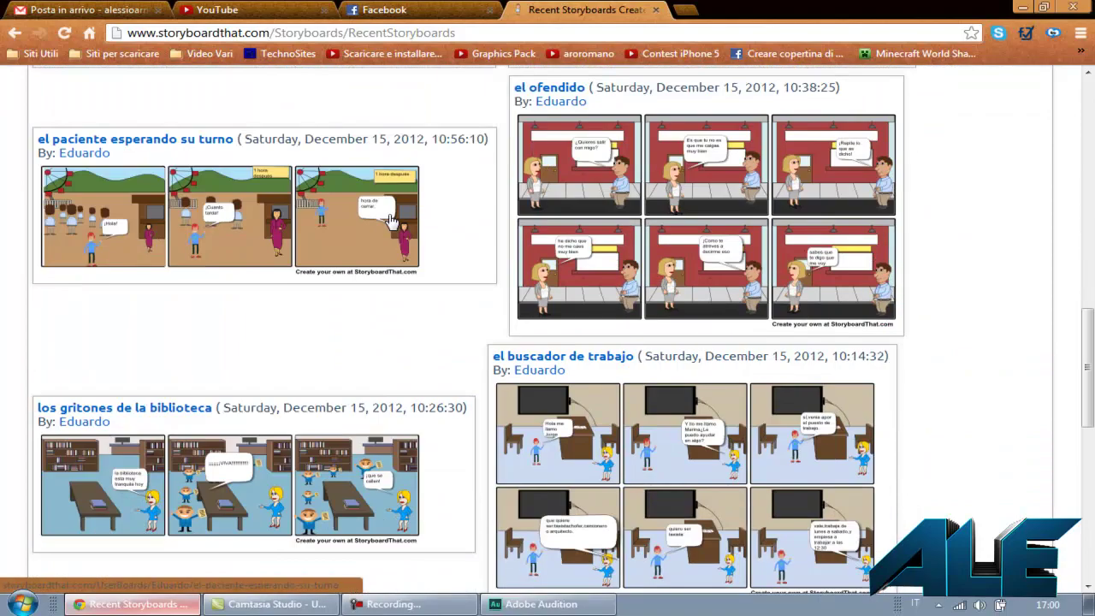
pyautogui.scroll(-3, 390, 221)
pyautogui.scroll(-3, 379, 216)
pyautogui.scroll(-2, 379, 217)
pyautogui.scroll(-1, 379, 208)
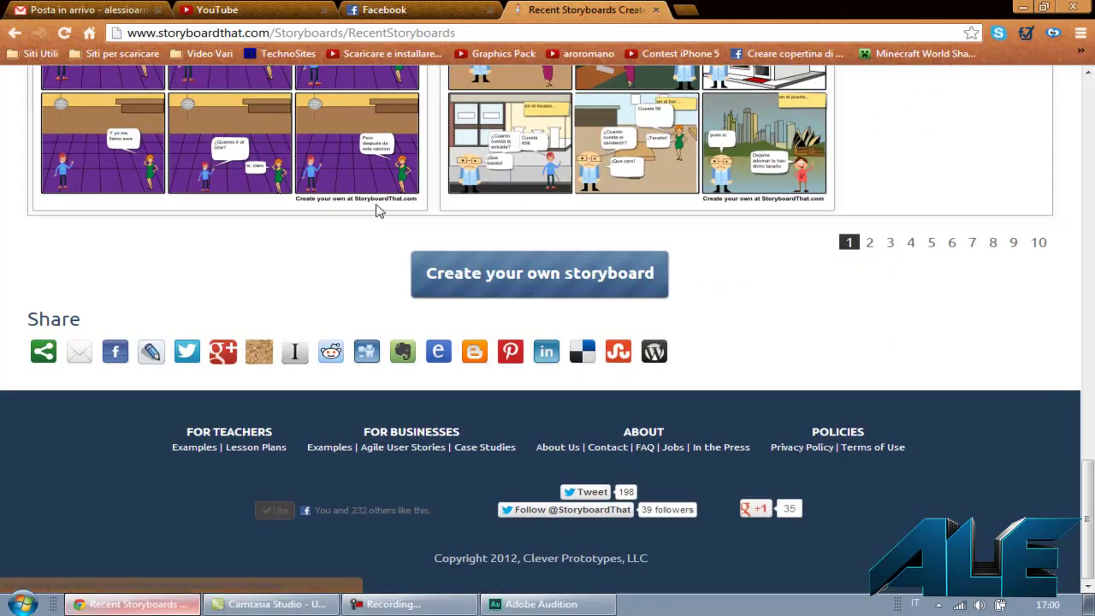
pyautogui.scroll(6, 379, 208)
pyautogui.scroll(6, 379, 208)
pyautogui.scroll(5, 409, 210)
pyautogui.scroll(3, 420, 215)
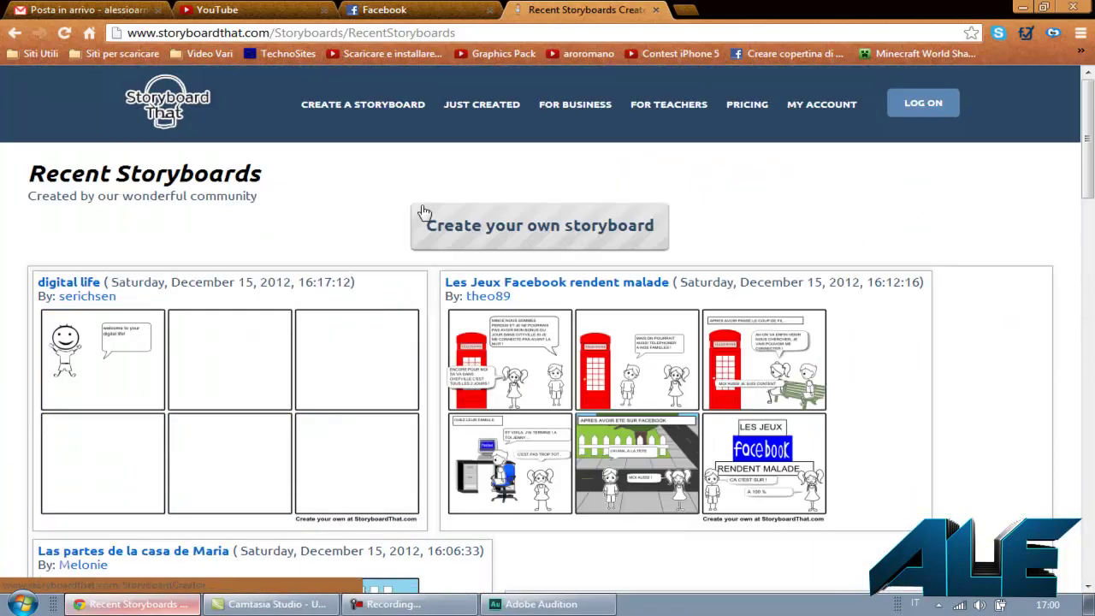
pyautogui.scroll(-4, 424, 214)
pyautogui.scroll(-1, 428, 214)
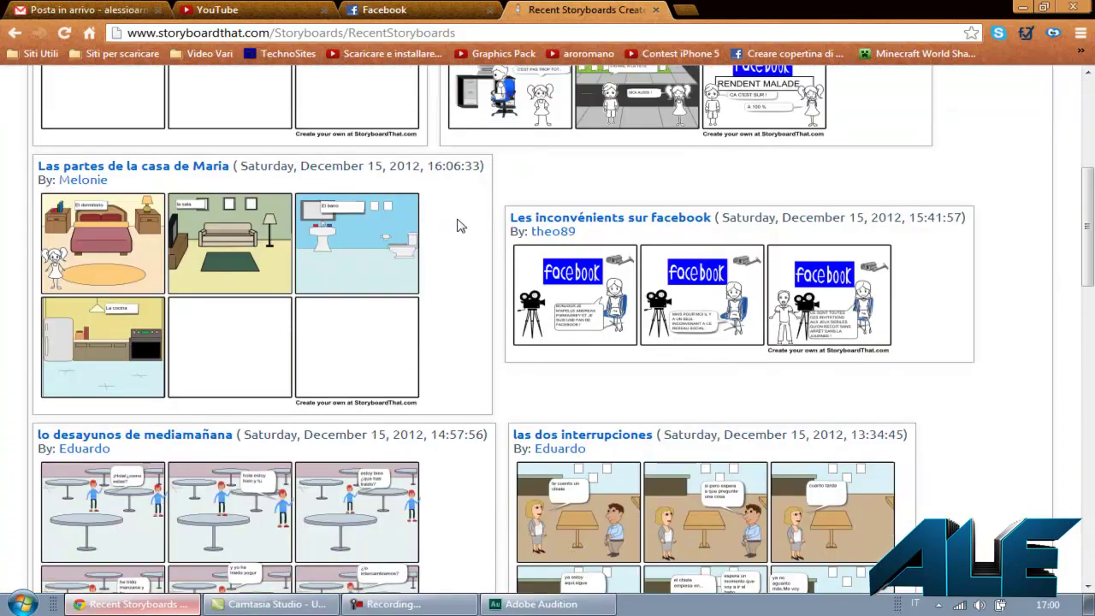
pyautogui.scroll(-1, 469, 228)
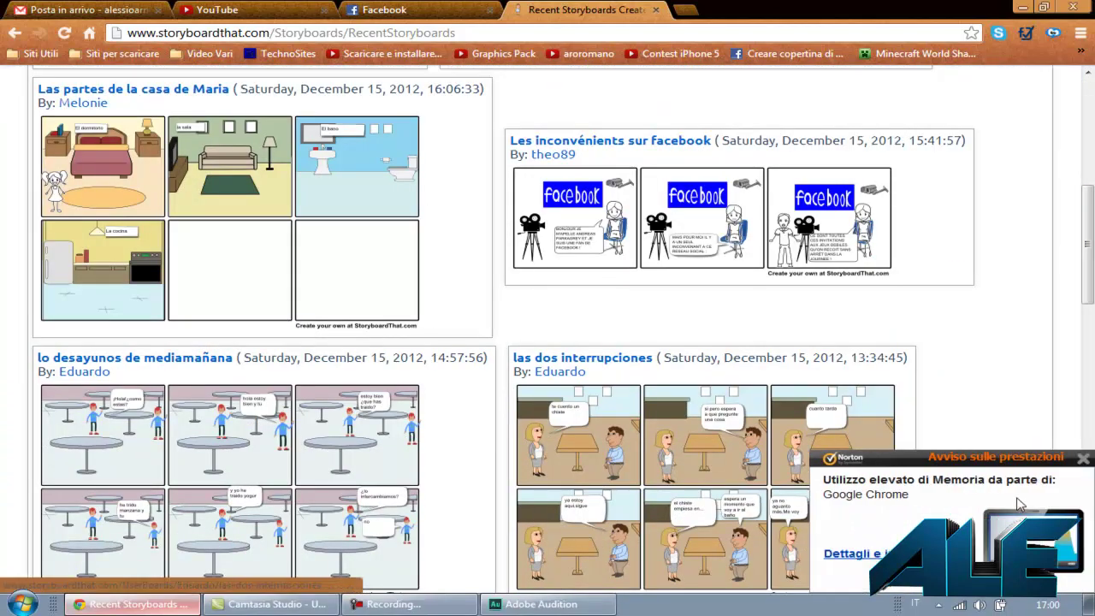
# Dismiss the Norton performance warning and keep browsing the Recent Storyboards list.
pyautogui.click(1084, 458)
pyautogui.scroll(5, 389, 324)
pyautogui.scroll(-10, 389, 323)
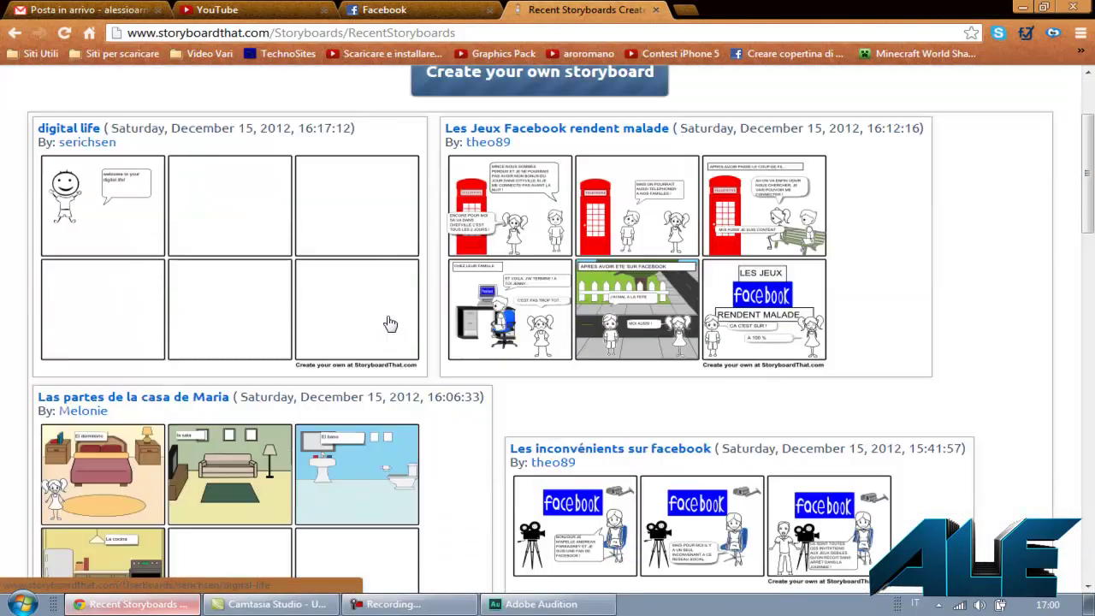
pyautogui.scroll(-3, 404, 327)
pyautogui.scroll(-3, 404, 327)
pyautogui.scroll(-3, 404, 327)
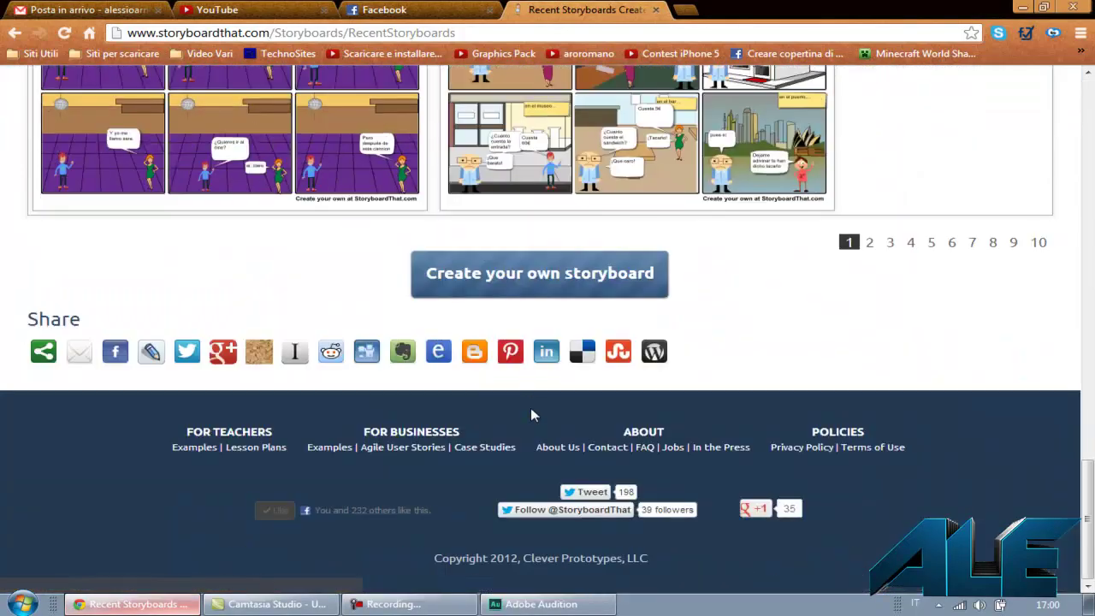
pyautogui.scroll(4, 563, 389)
pyautogui.scroll(3, 513, 385)
pyautogui.scroll(1, 513, 342)
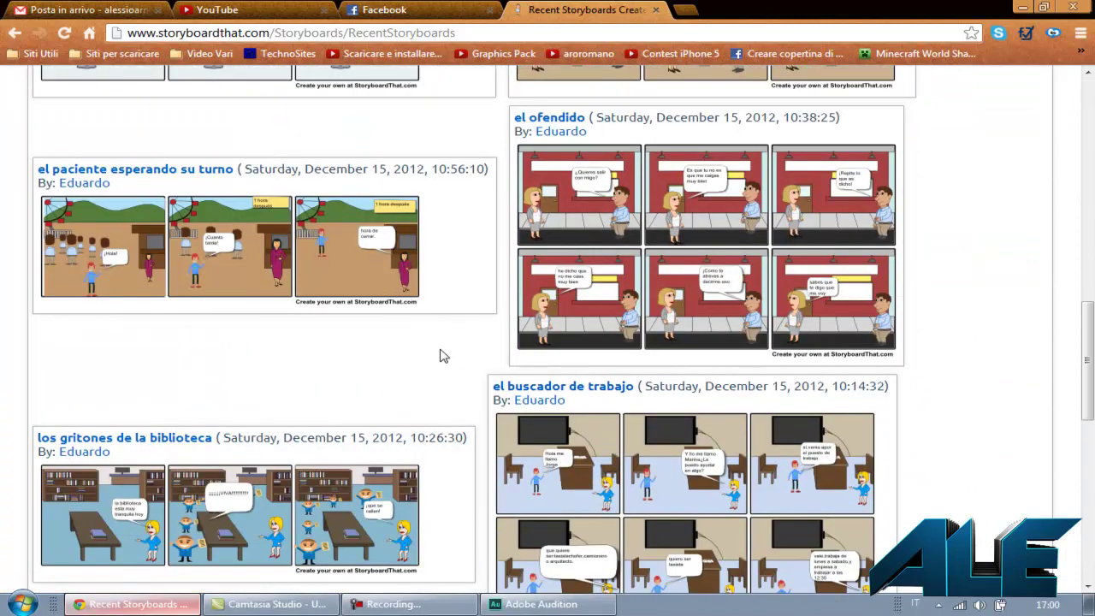
pyautogui.scroll(5, 462, 342)
pyautogui.scroll(5, 485, 321)
pyautogui.scroll(1, 522, 318)
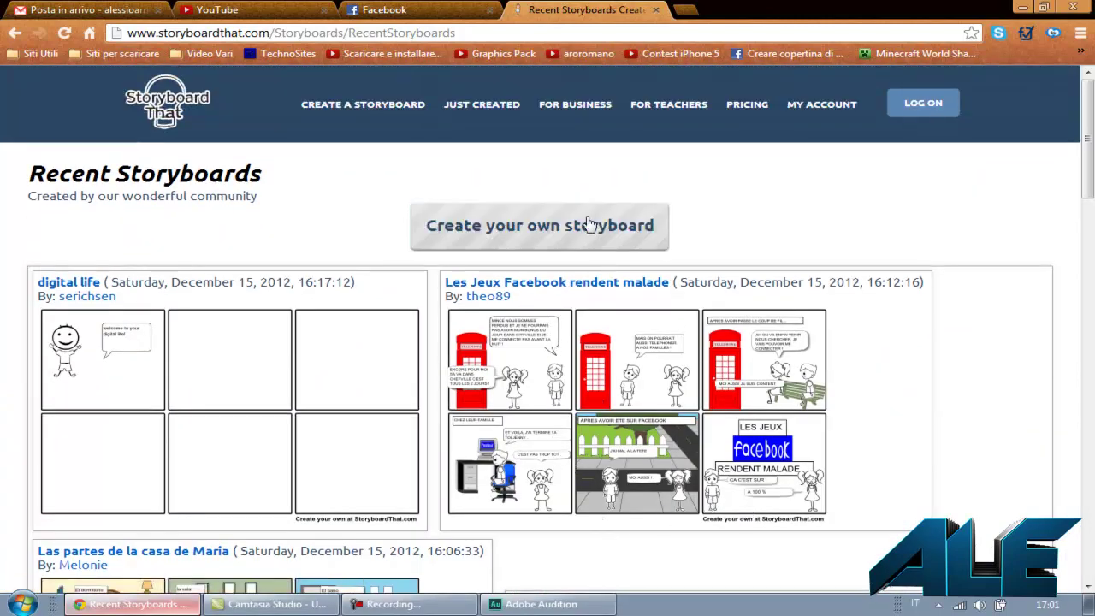
# Open FOR BUSINESS and browse the Storyboards for the Workplace framework templates and examples.
pyautogui.click(569, 106)
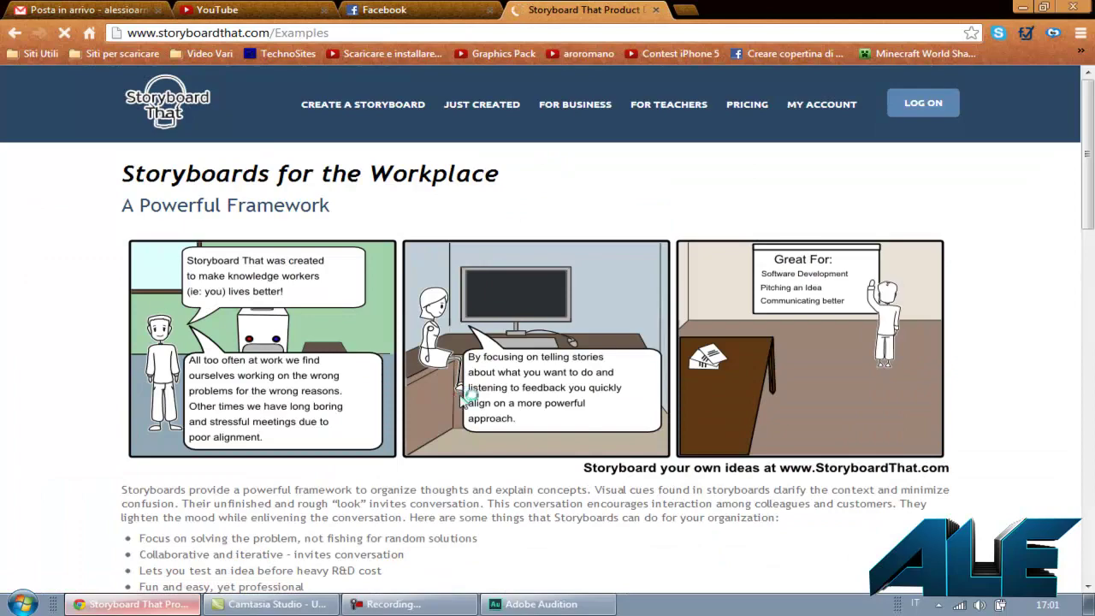
pyautogui.scroll(-1, 449, 403)
pyautogui.scroll(-1, 428, 407)
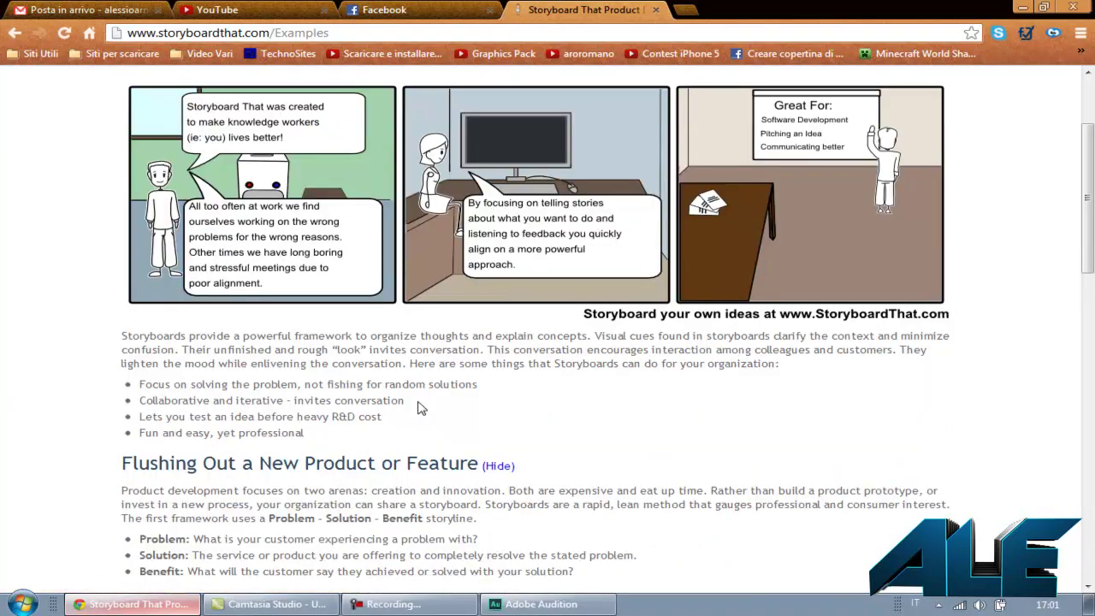
pyautogui.scroll(-1, 418, 409)
pyautogui.scroll(-4, 415, 409)
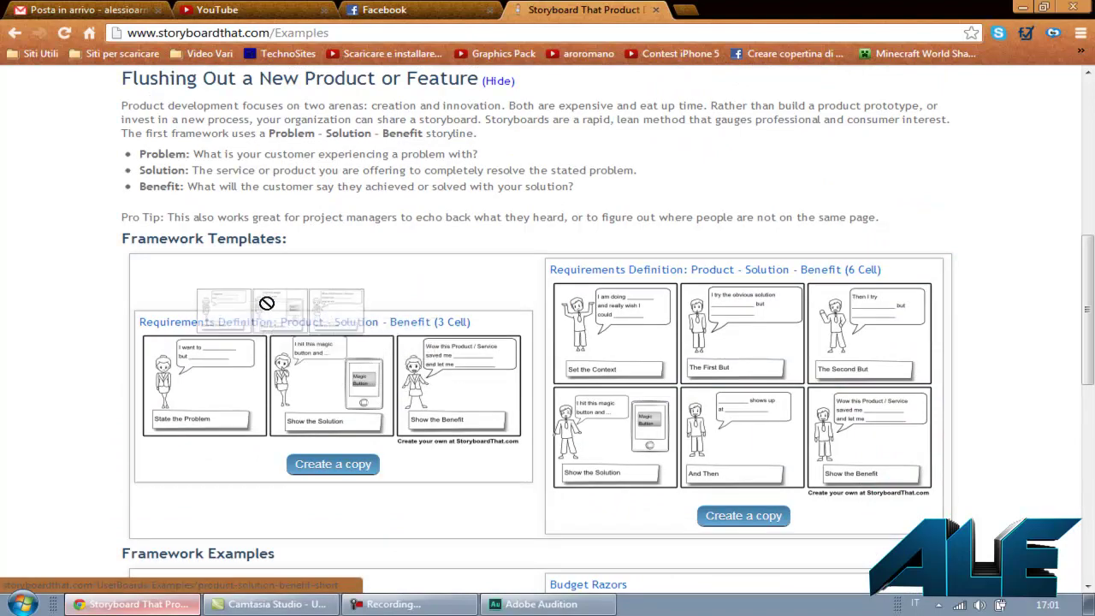
pyautogui.scroll(-1, 271, 295)
pyautogui.scroll(-4, 274, 296)
pyautogui.scroll(4, 278, 297)
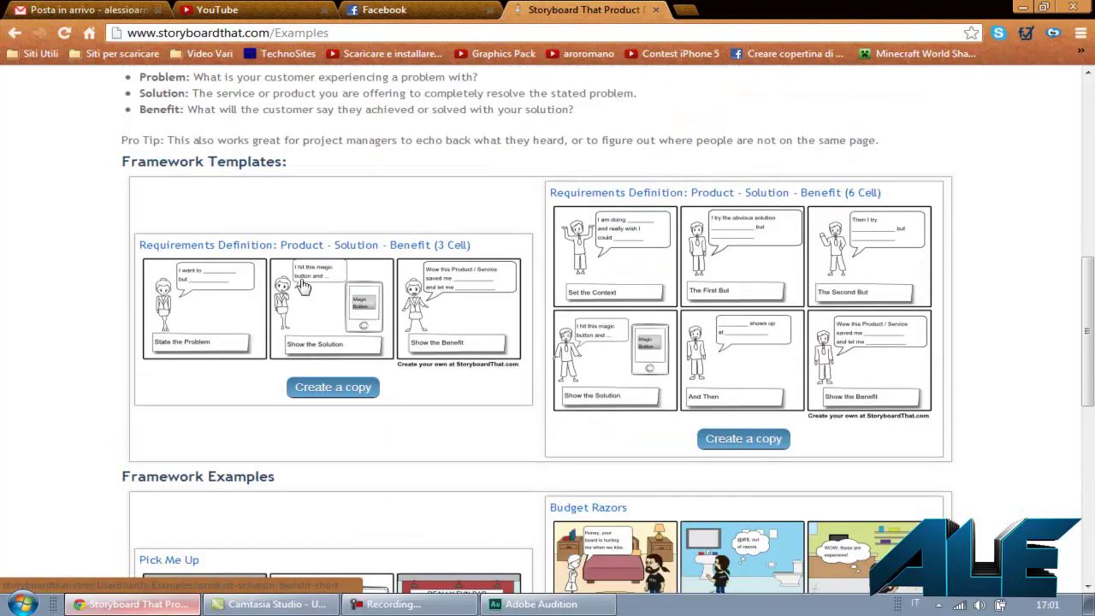
pyautogui.scroll(-1, 421, 450)
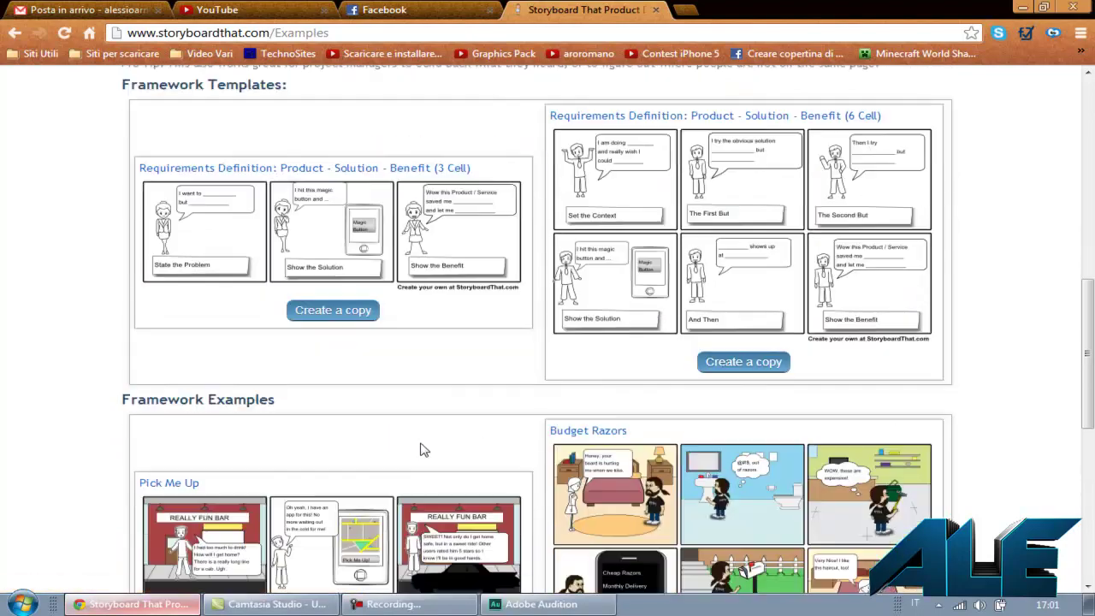
pyautogui.scroll(-4, 362, 408)
pyautogui.scroll(-3, 357, 408)
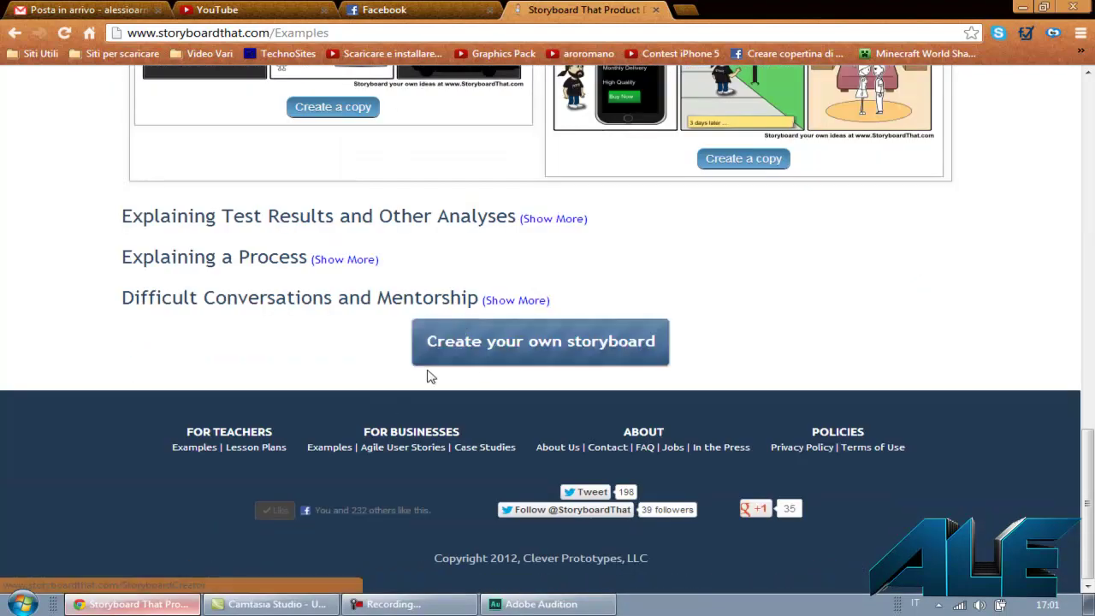
pyautogui.scroll(1, 363, 334)
pyautogui.scroll(3, 362, 385)
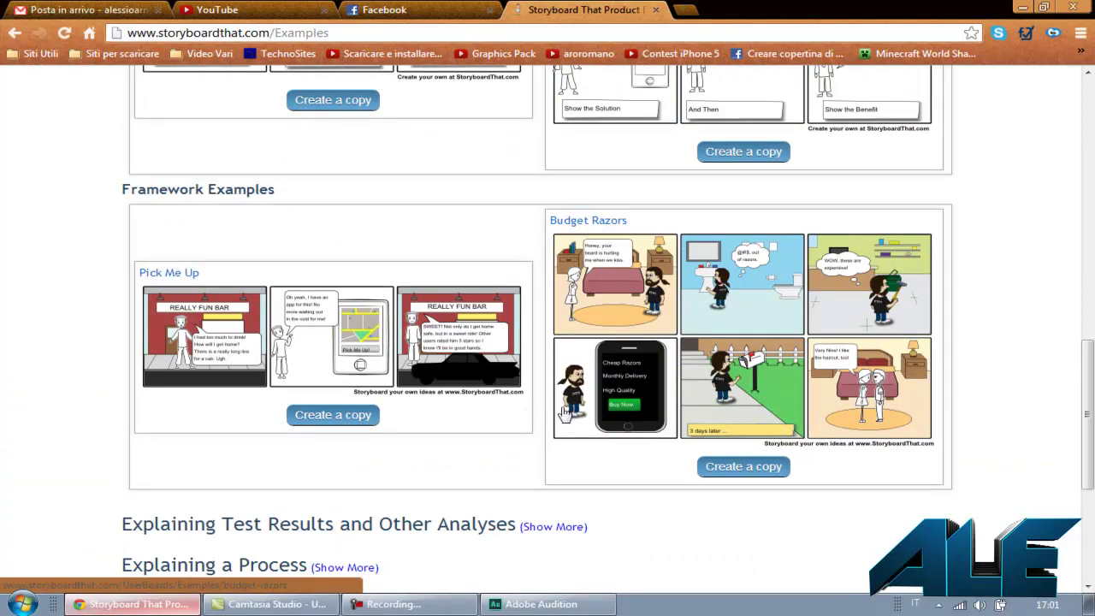
pyautogui.scroll(10, 542, 391)
pyautogui.scroll(5, 562, 368)
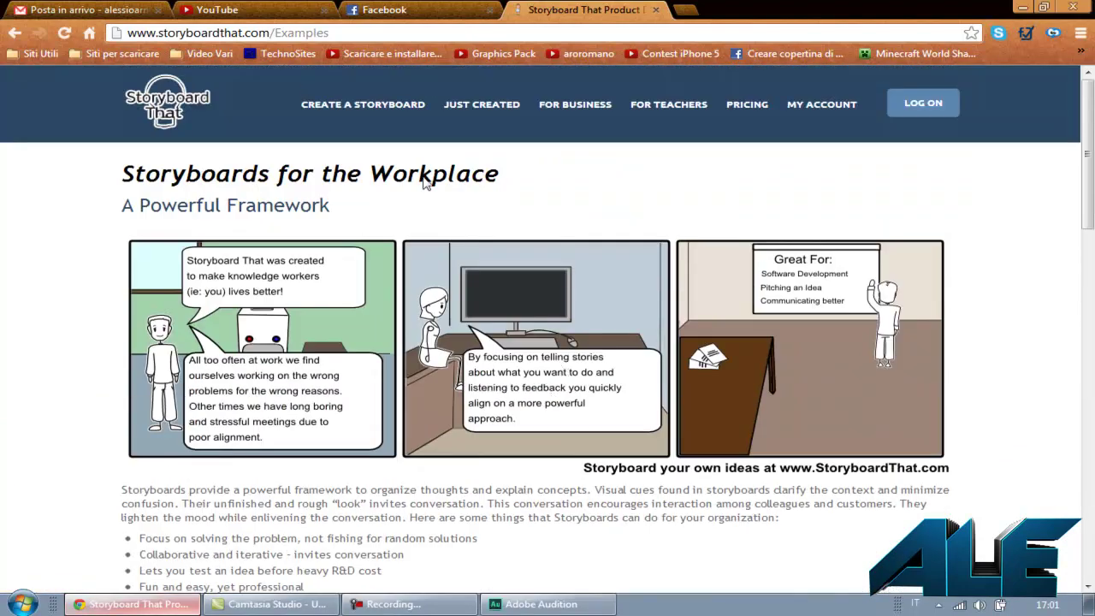
# Open FOR TEACHERS and browse the lesson plans and teacher and student example storyboards.
pyautogui.click(672, 104)
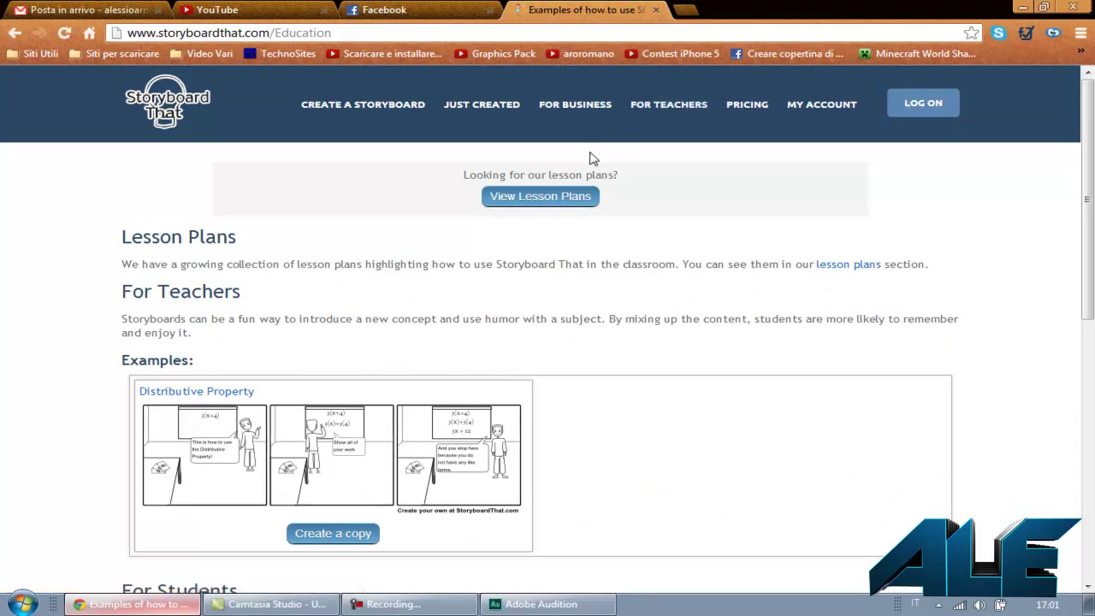
pyautogui.scroll(-5, 286, 310)
pyautogui.scroll(-2, 286, 310)
pyautogui.scroll(5, 286, 310)
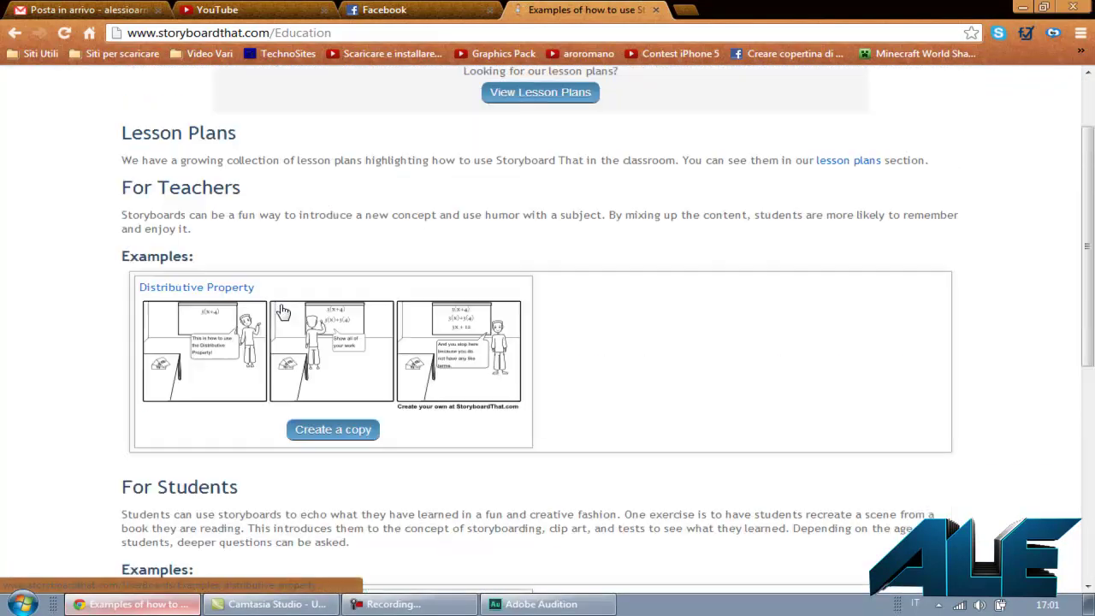
pyautogui.scroll(-2, 318, 409)
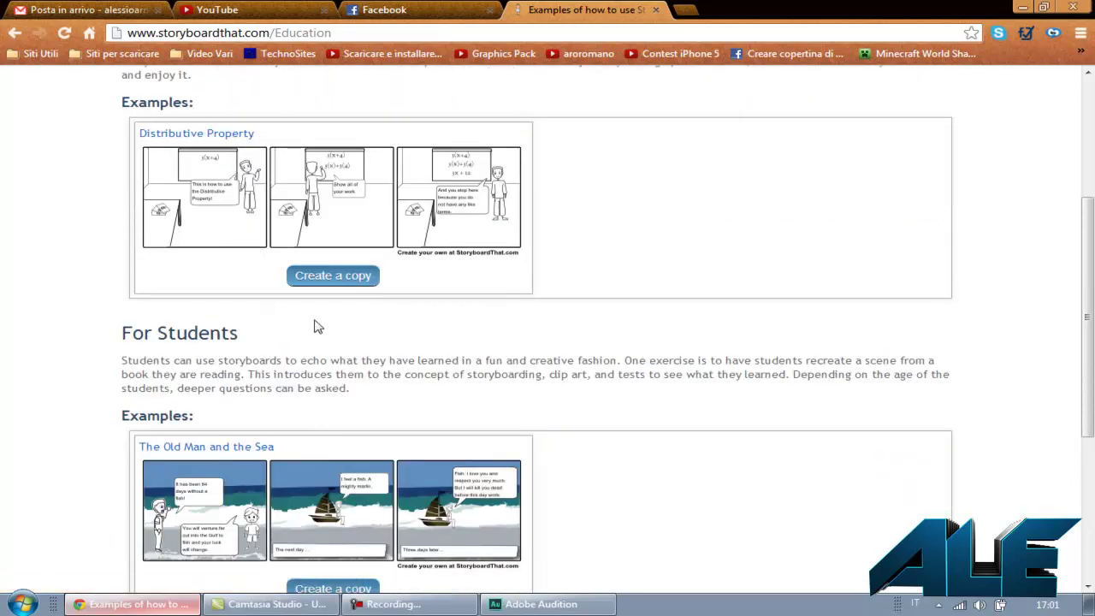
pyautogui.scroll(-3, 328, 326)
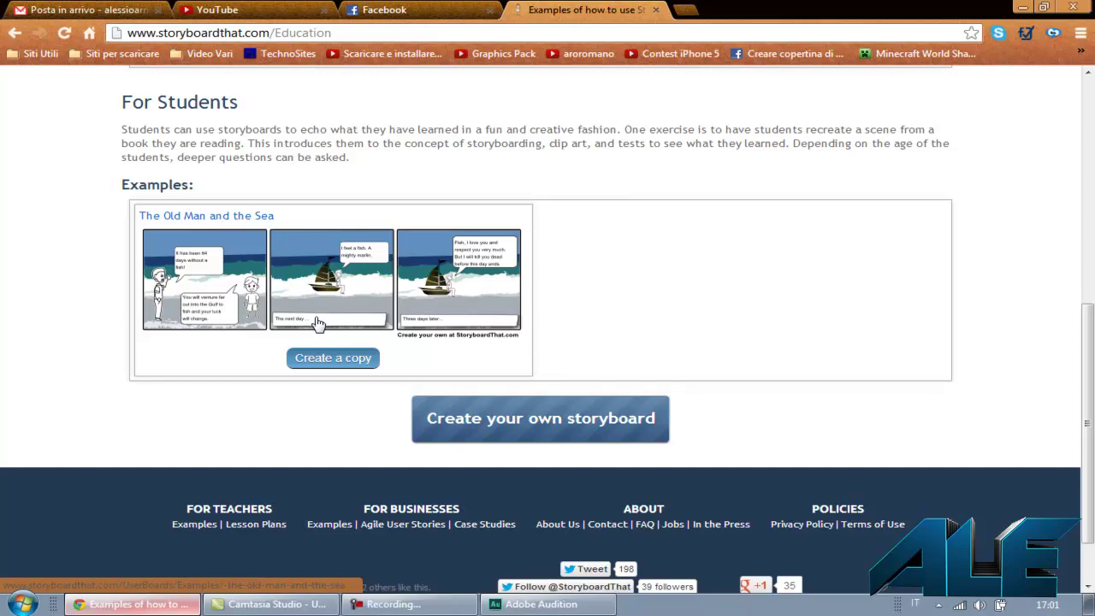
pyautogui.scroll(6, 430, 391)
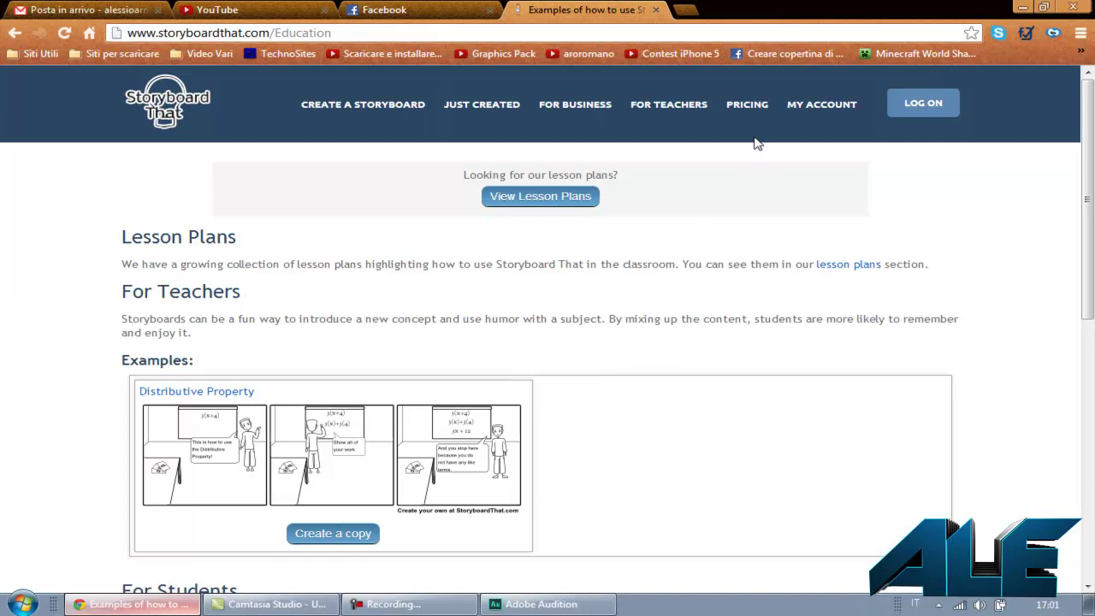
pyautogui.click(738, 109)
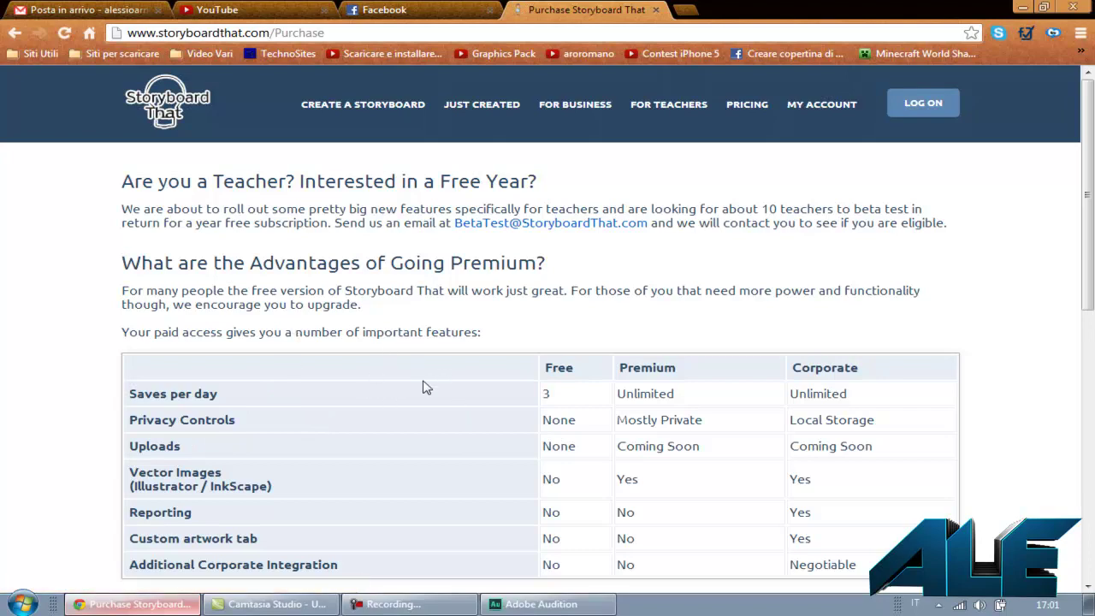
pyautogui.scroll(-2, 396, 408)
pyautogui.scroll(-4, 396, 408)
pyautogui.scroll(-3, 395, 408)
pyautogui.scroll(-1, 396, 408)
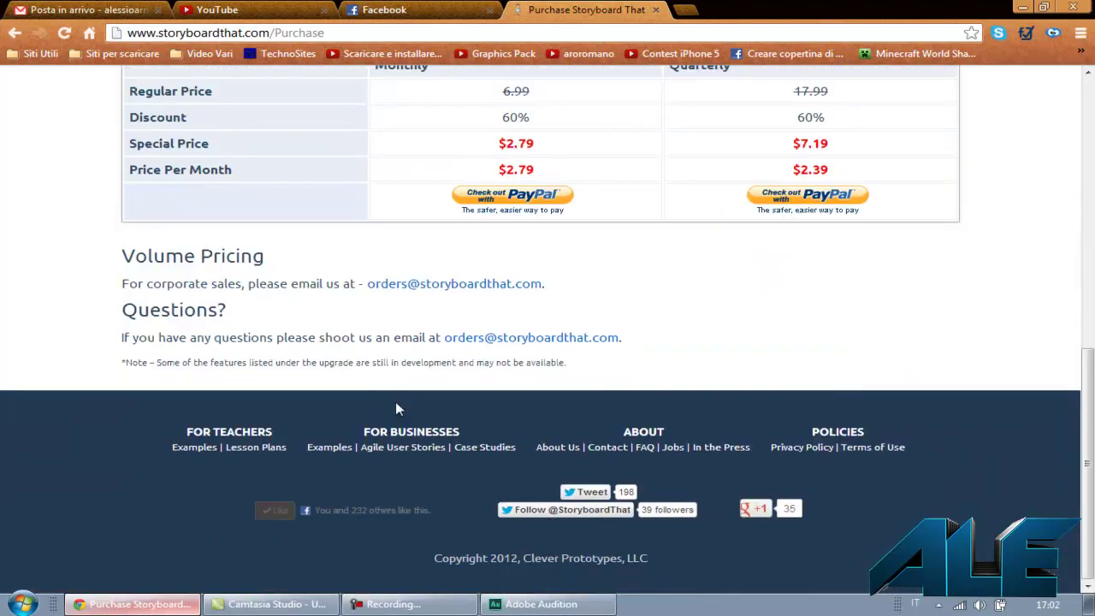
pyautogui.scroll(10, 395, 408)
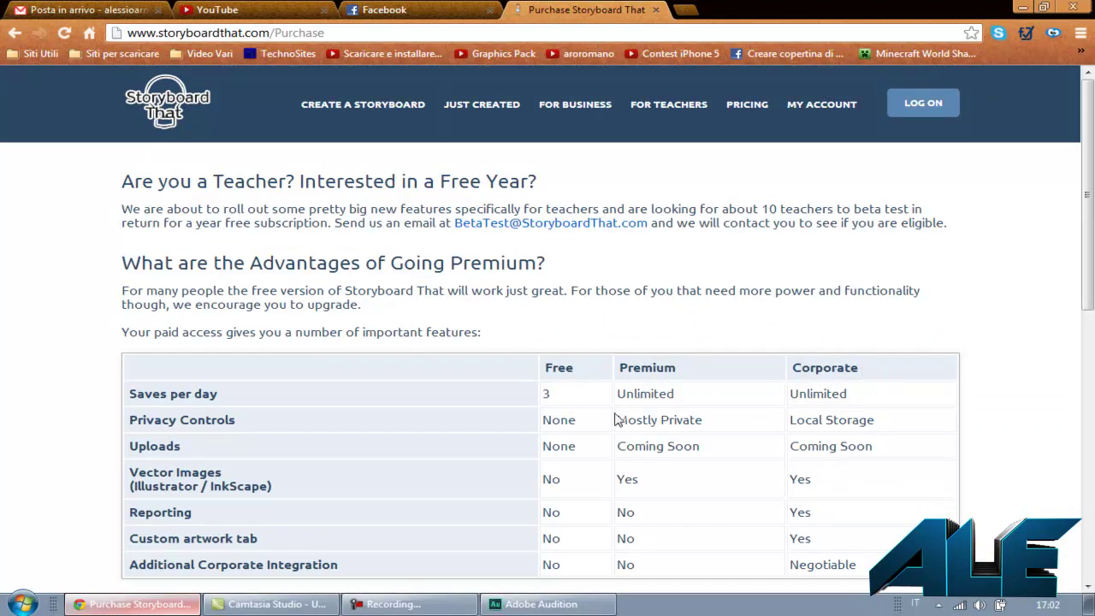
pyautogui.scroll(-2, 565, 453)
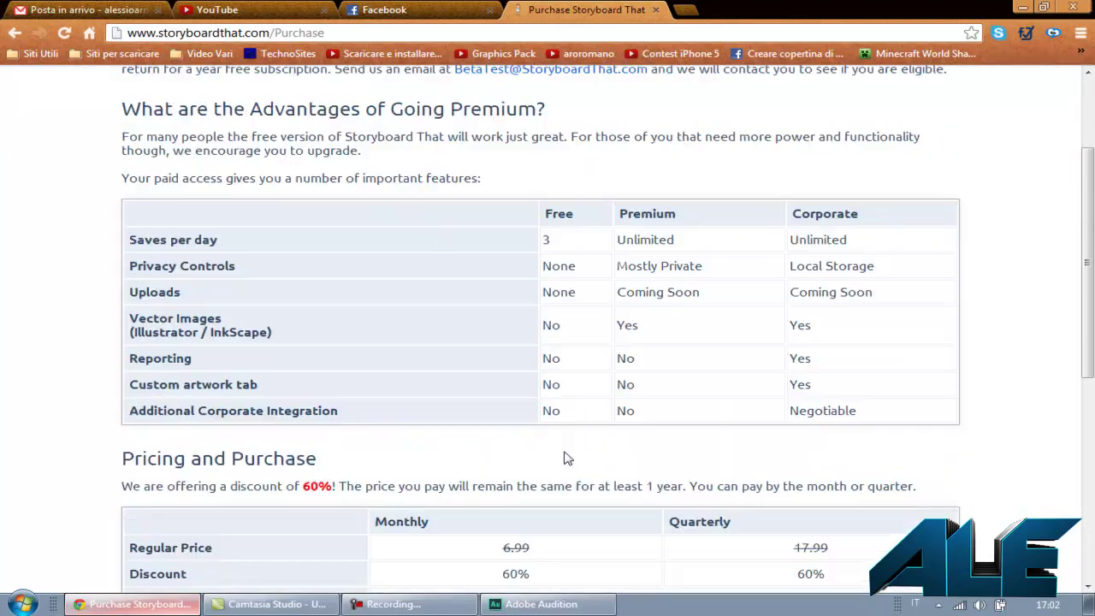
pyautogui.scroll(2, 562, 454)
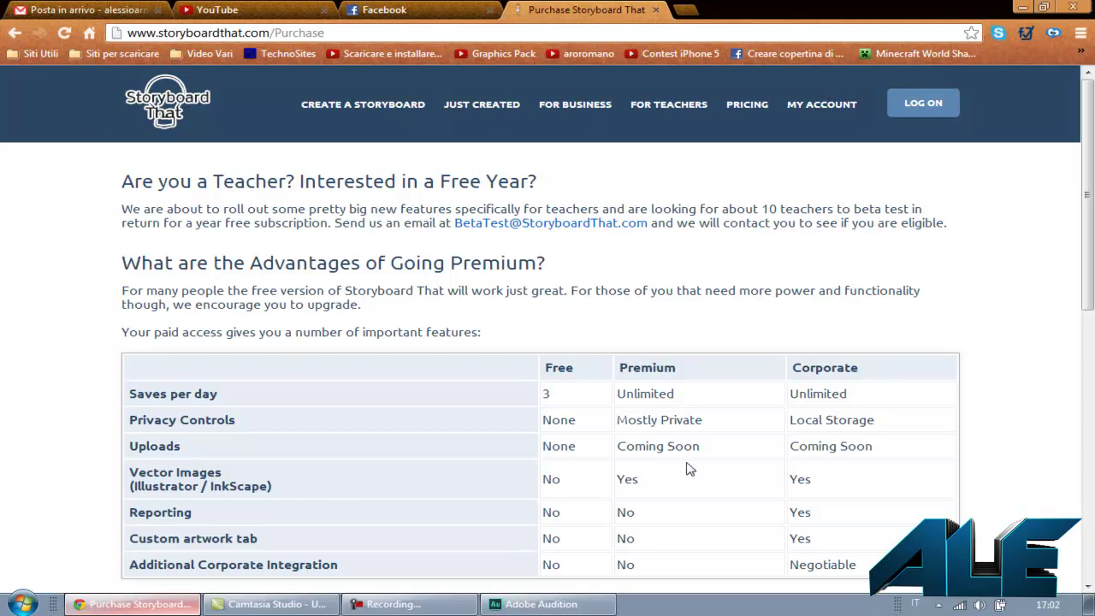
pyautogui.scroll(-5, 322, 456)
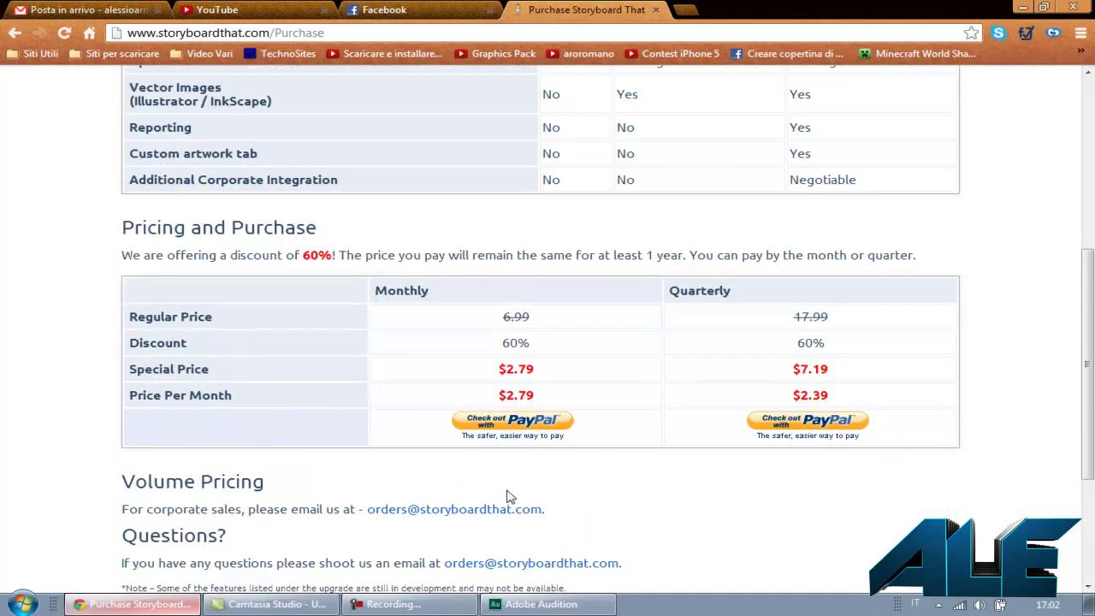
pyautogui.scroll(-3, 507, 496)
pyautogui.scroll(7, 483, 483)
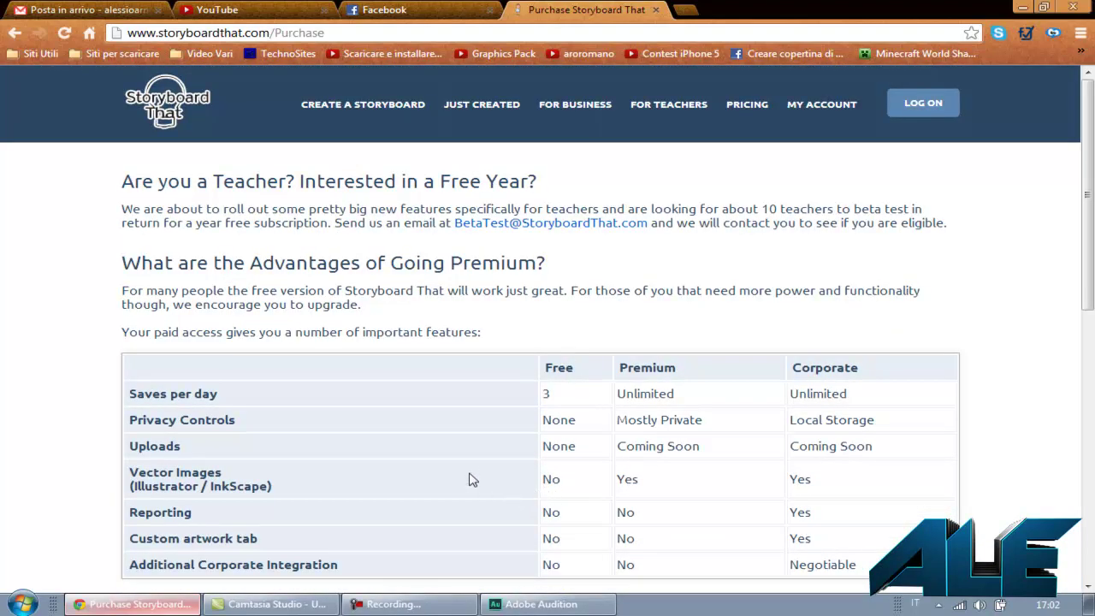
# Go to MY ACCOUNT and follow the Register link to the account sign-up form.
pyautogui.click(821, 104)
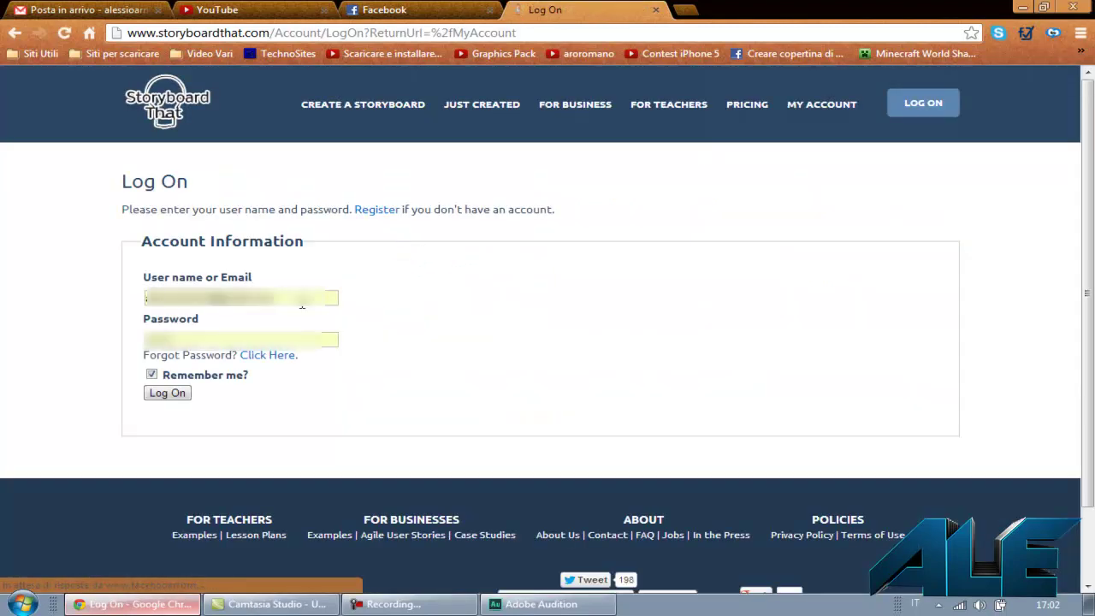
pyautogui.click(390, 214)
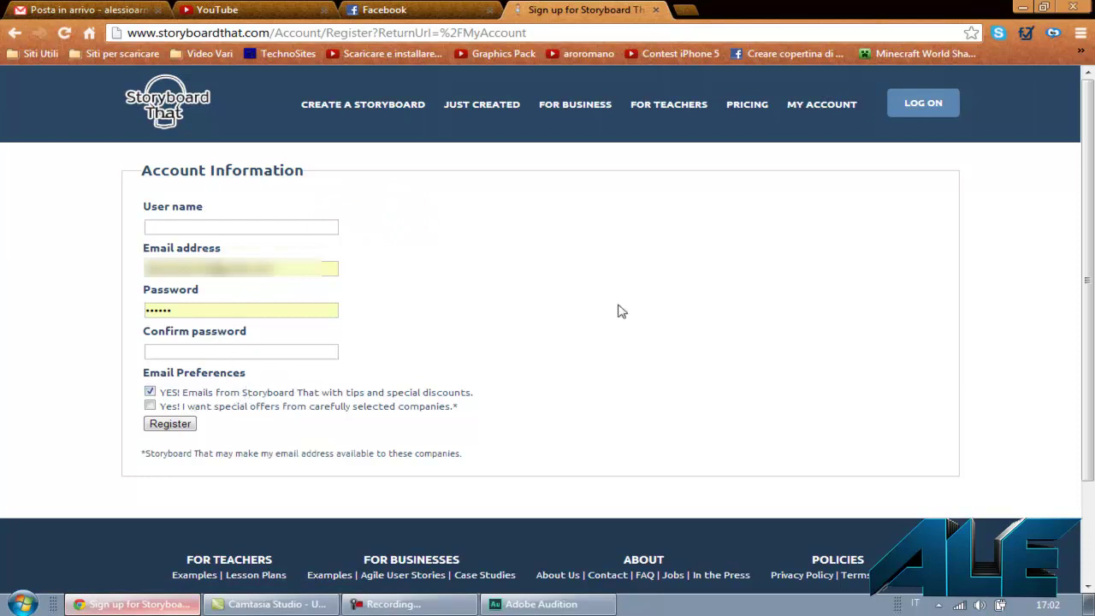
# Log on with the account's user name and password, then return to the home page.
pyautogui.click(933, 108)
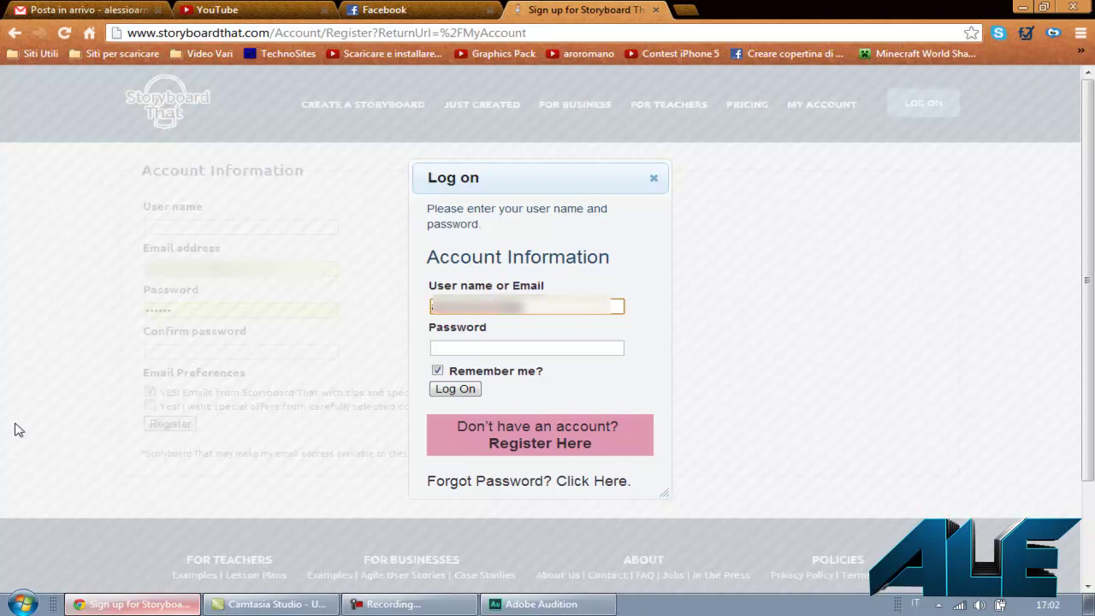
pyautogui.write('mano')
pyautogui.press('Tab')
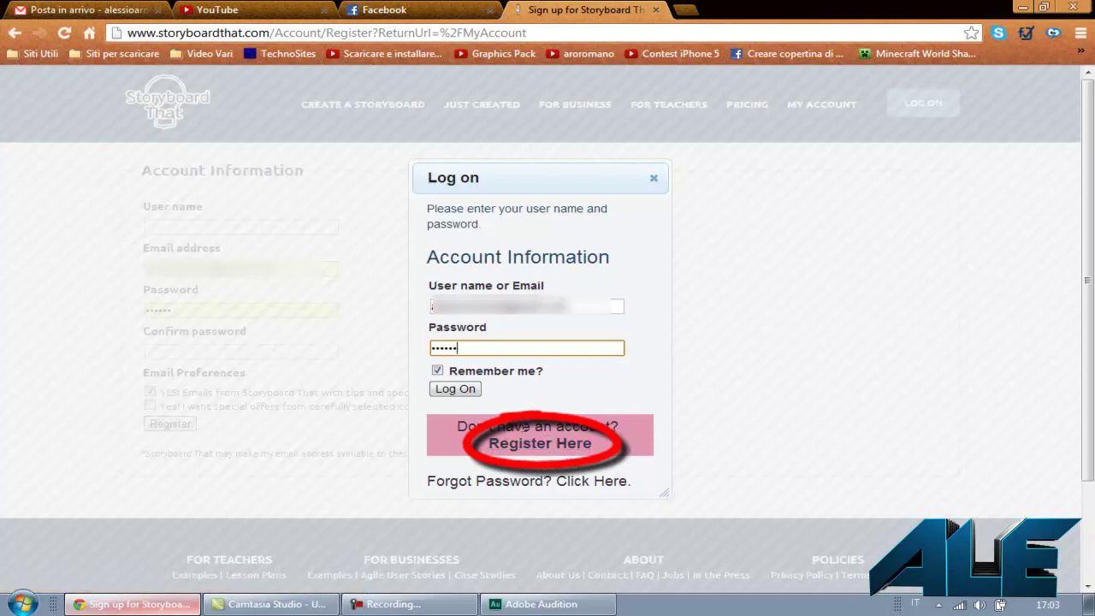
pyautogui.click(467, 394)
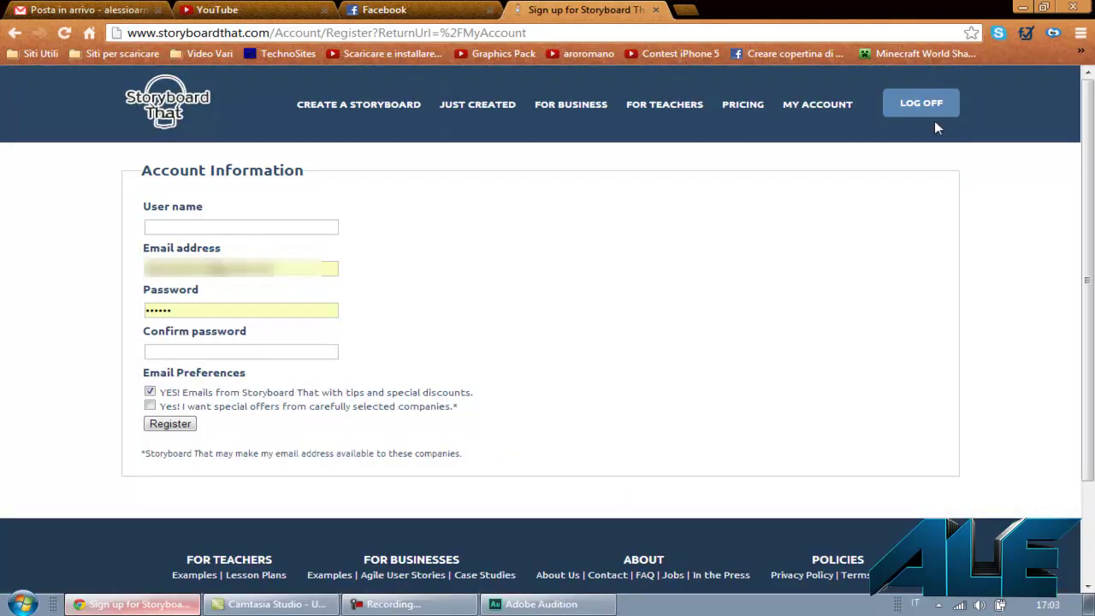
pyautogui.click(185, 112)
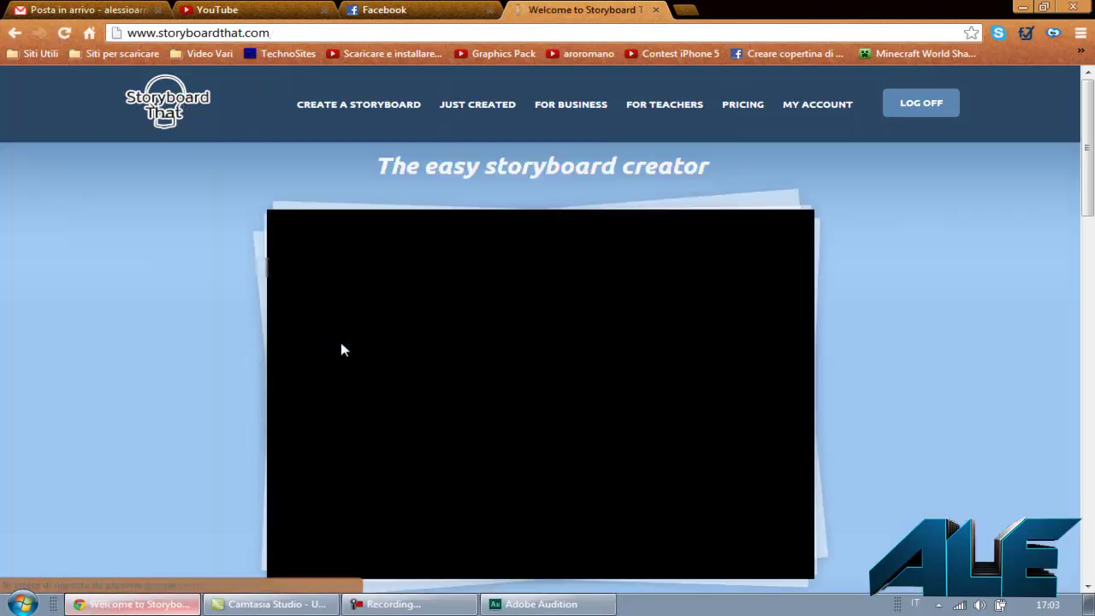
# Scroll the home page to reach the CREATE A STORYBOARD option.
pyautogui.scroll(-1, 341, 349)
pyautogui.scroll(-1, 341, 349)
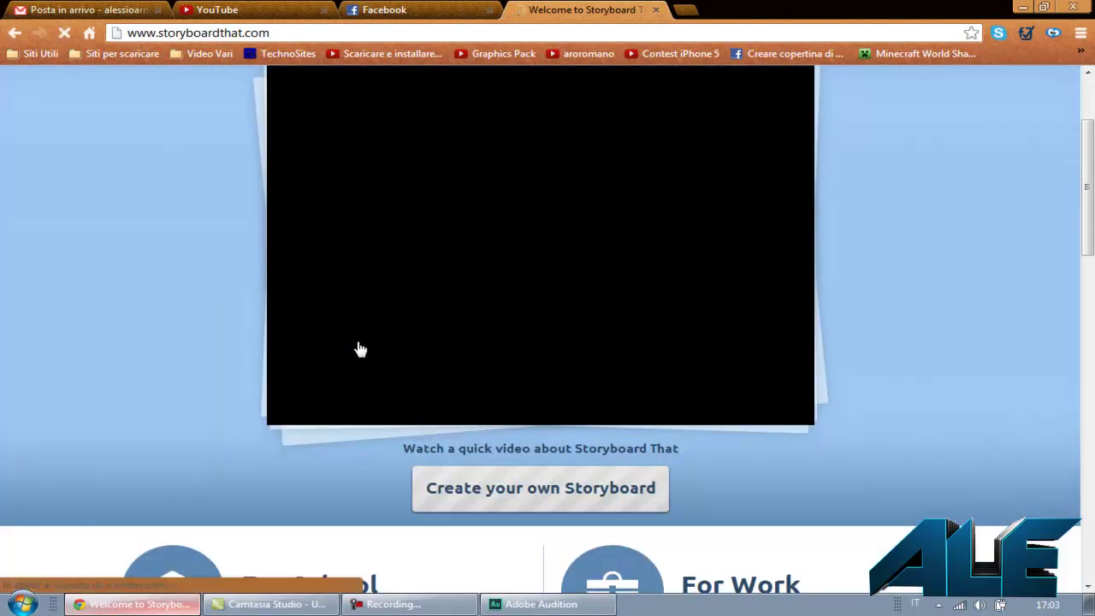
pyautogui.scroll(2, 360, 349)
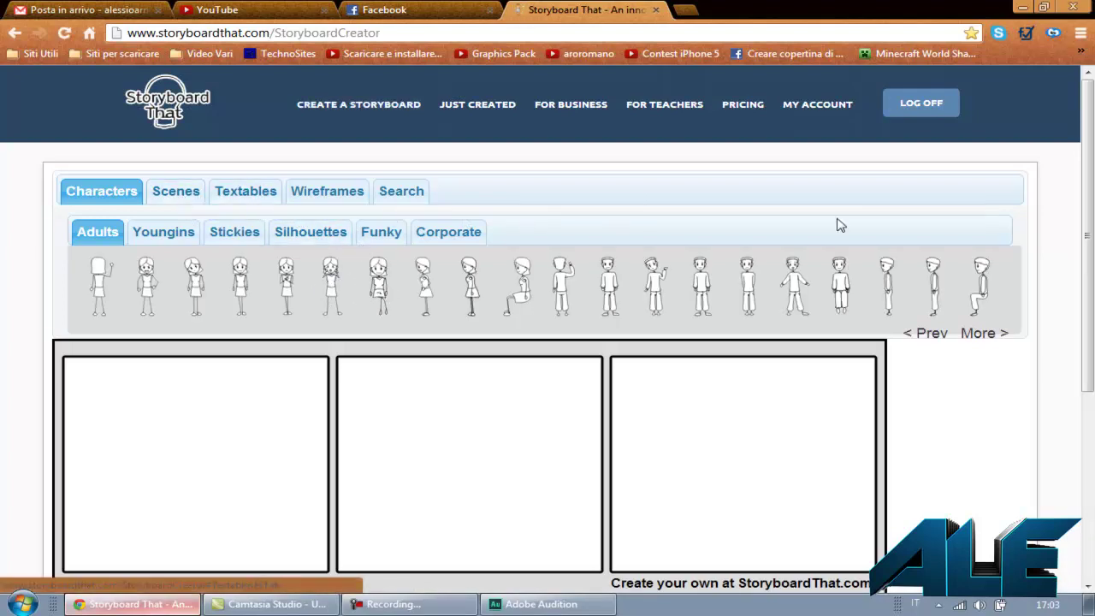
pyautogui.scroll(-2, 80, 362)
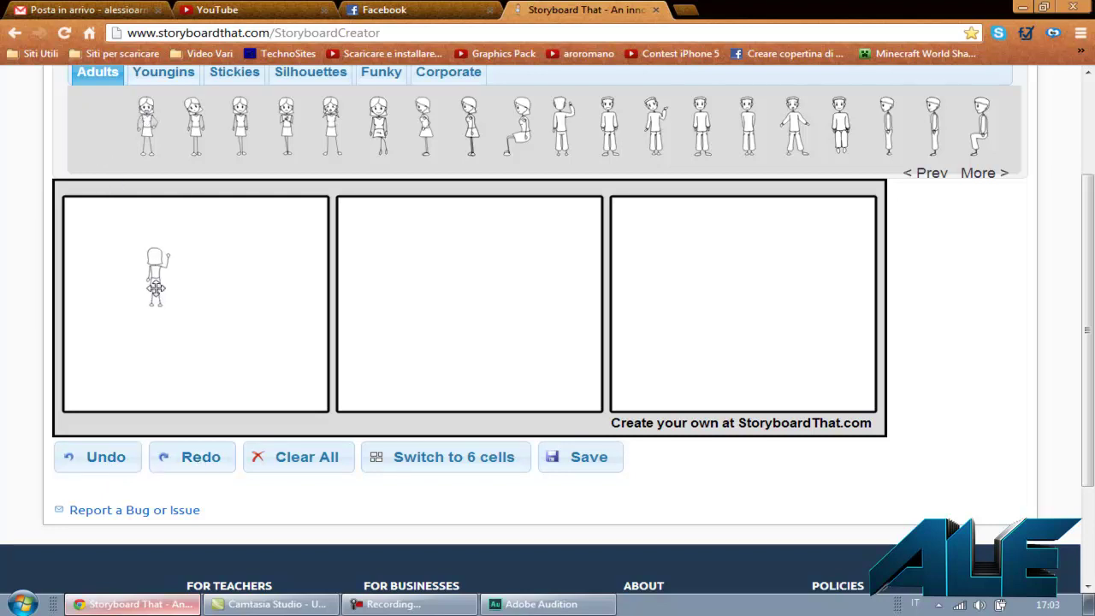
pyautogui.moveTo(98, 127); pyautogui.dragTo(154, 261)
pyautogui.click(92, 464)
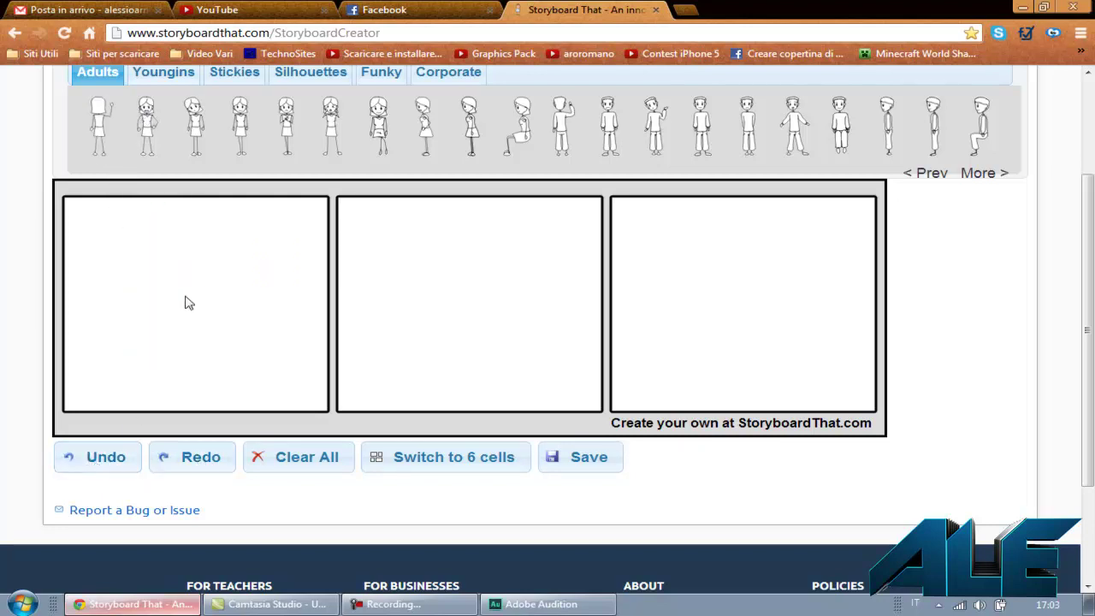
pyautogui.click(174, 463)
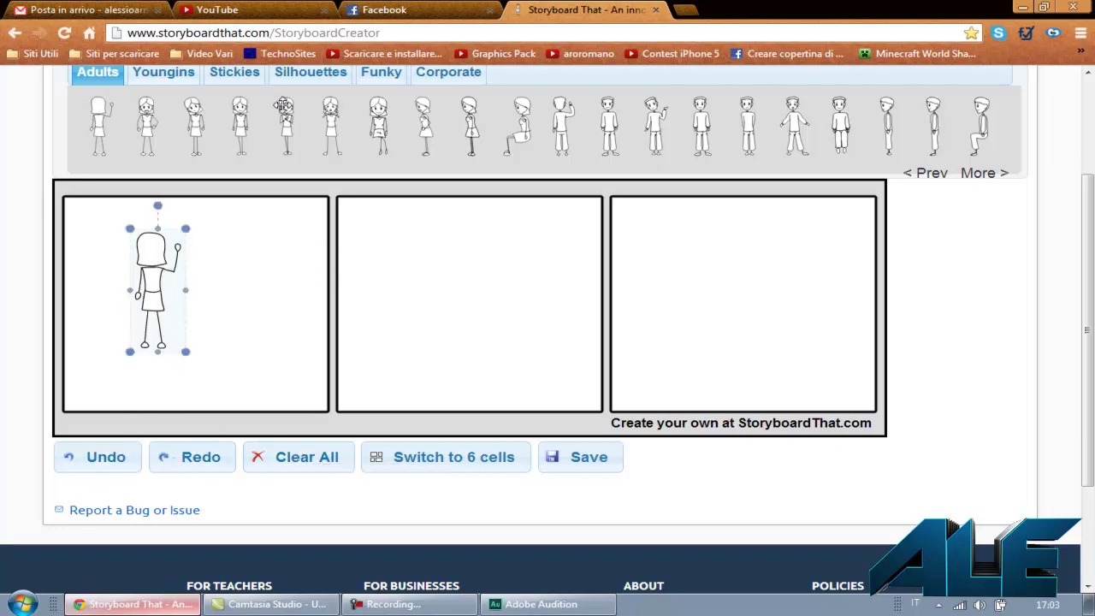
pyautogui.moveTo(196, 129); pyautogui.dragTo(466, 301)
pyautogui.moveTo(285, 129); pyautogui.dragTo(714, 282)
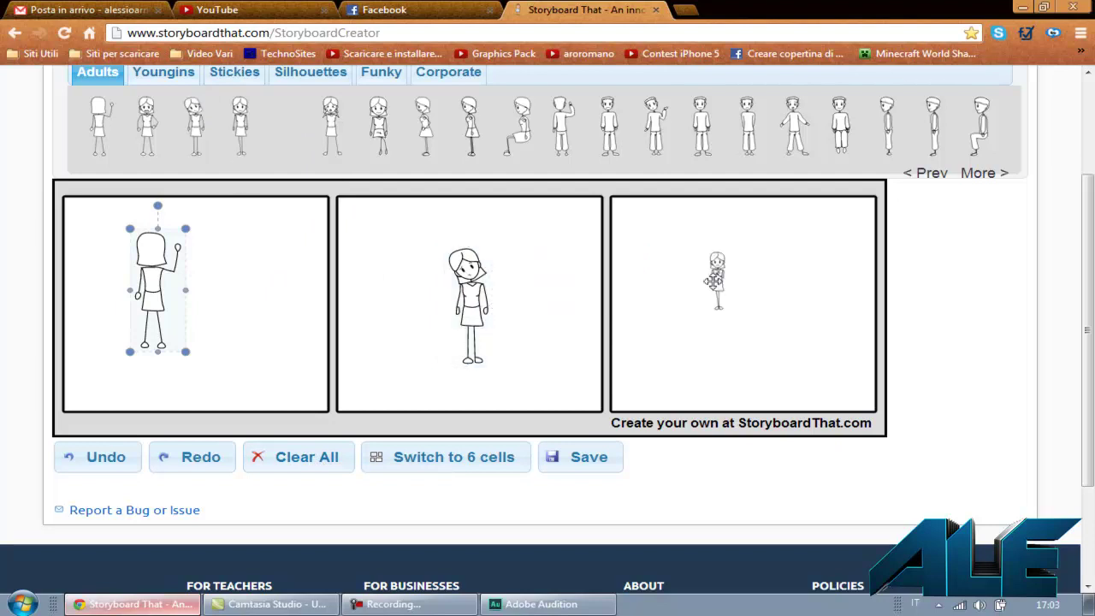
pyautogui.click(329, 462)
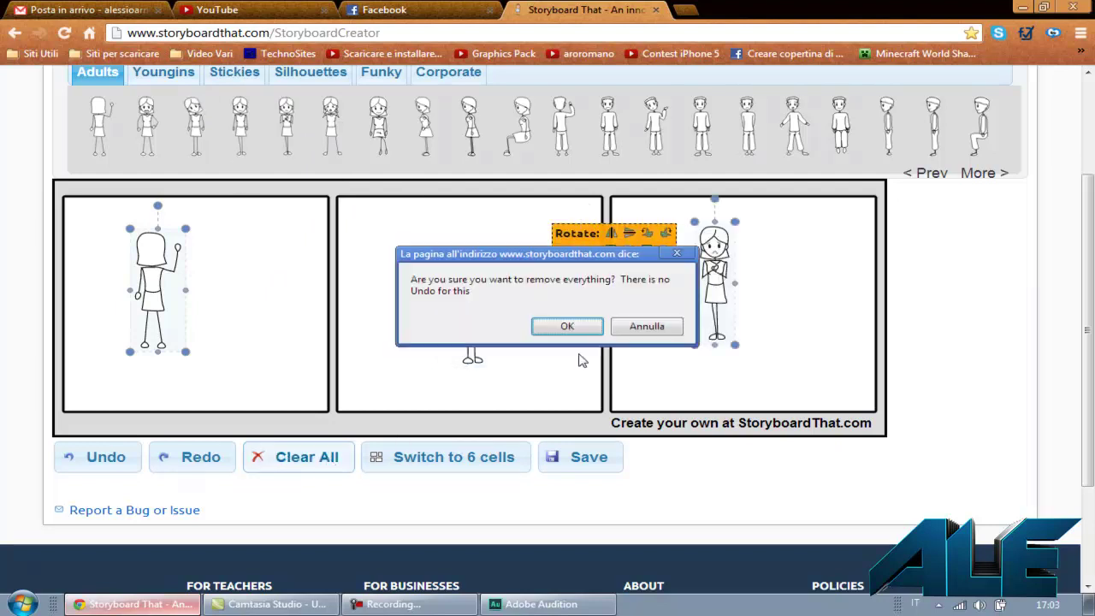
pyautogui.click(568, 326)
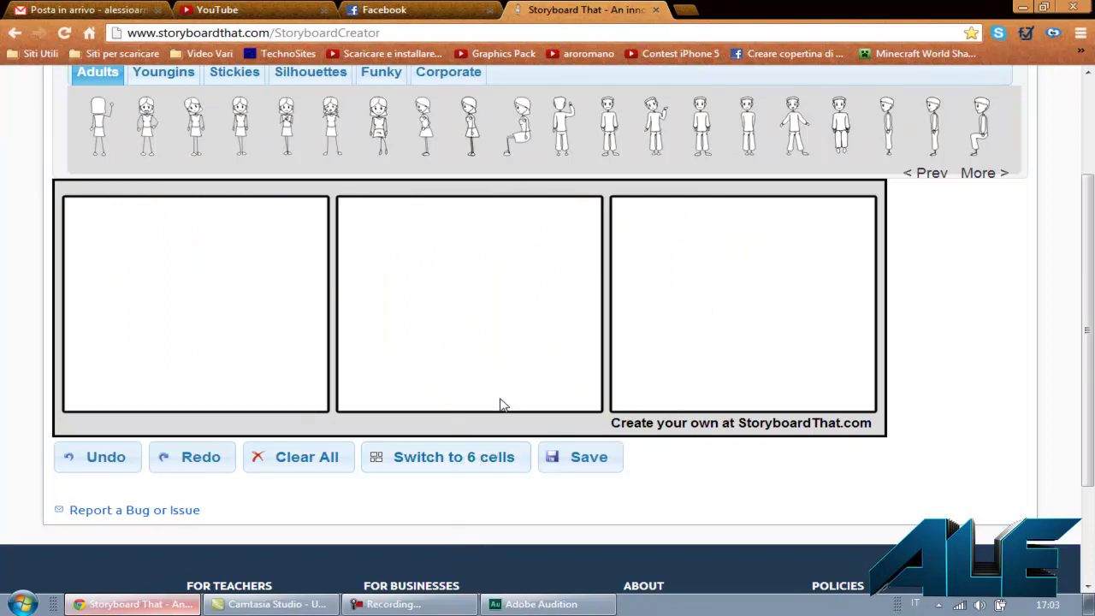
pyautogui.click(482, 455)
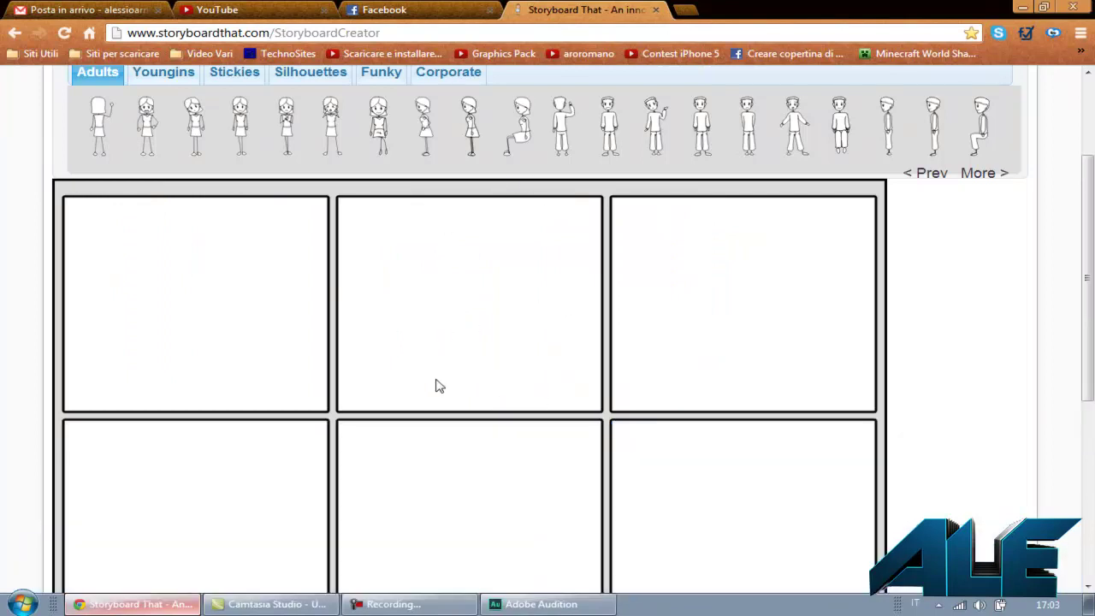
pyautogui.scroll(-4, 426, 479)
pyautogui.scroll(-1, 425, 479)
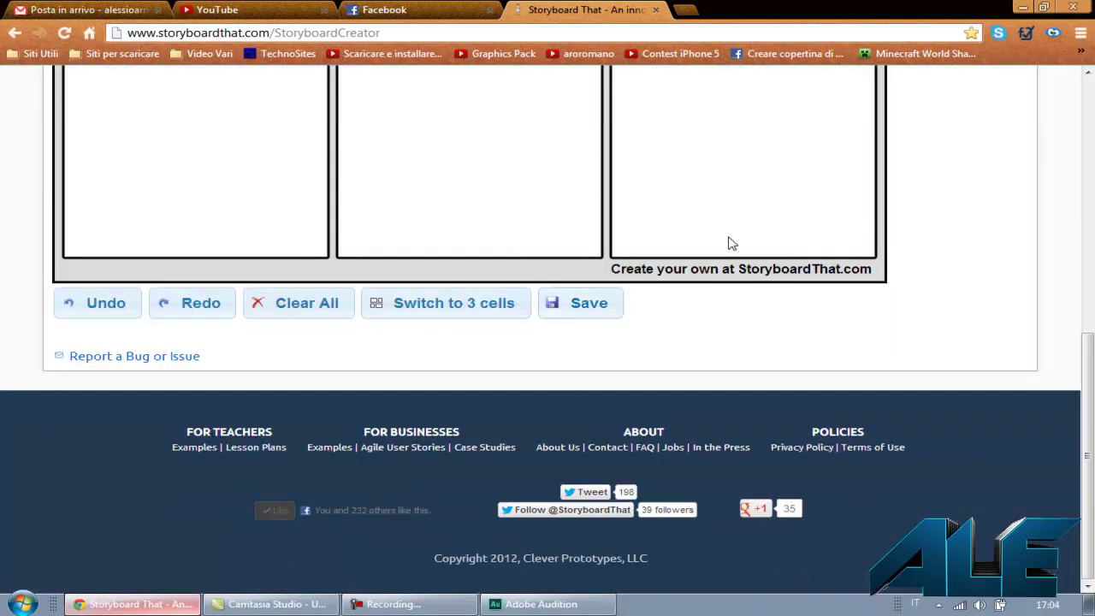
pyautogui.scroll(4, 589, 435)
pyautogui.scroll(2, 502, 362)
pyautogui.scroll(-4, 465, 399)
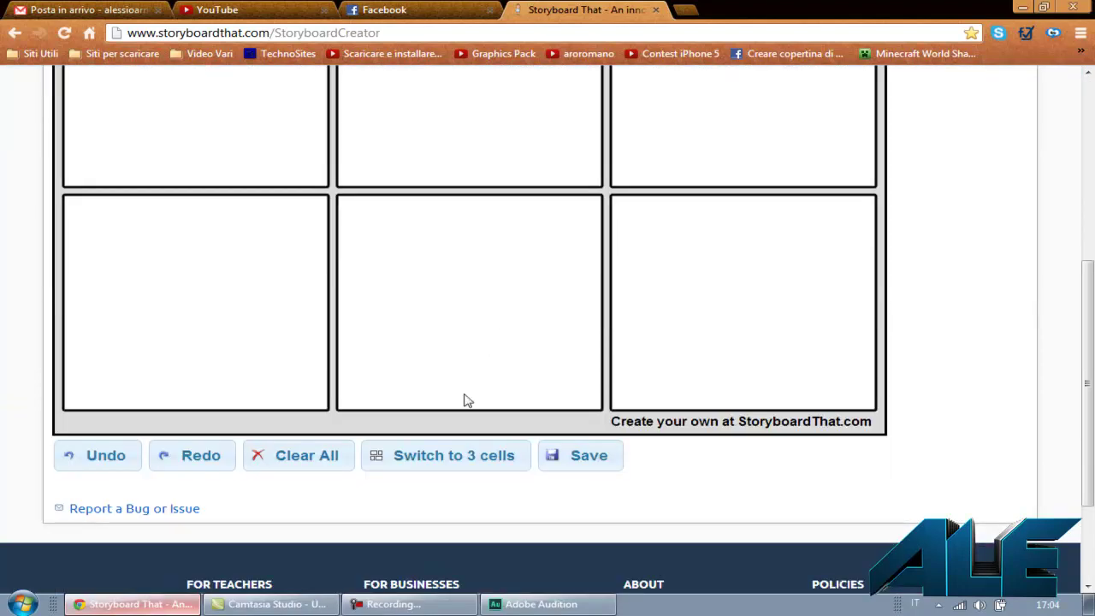
pyautogui.scroll(-1, 429, 401)
pyautogui.click(417, 381)
pyautogui.click(566, 329)
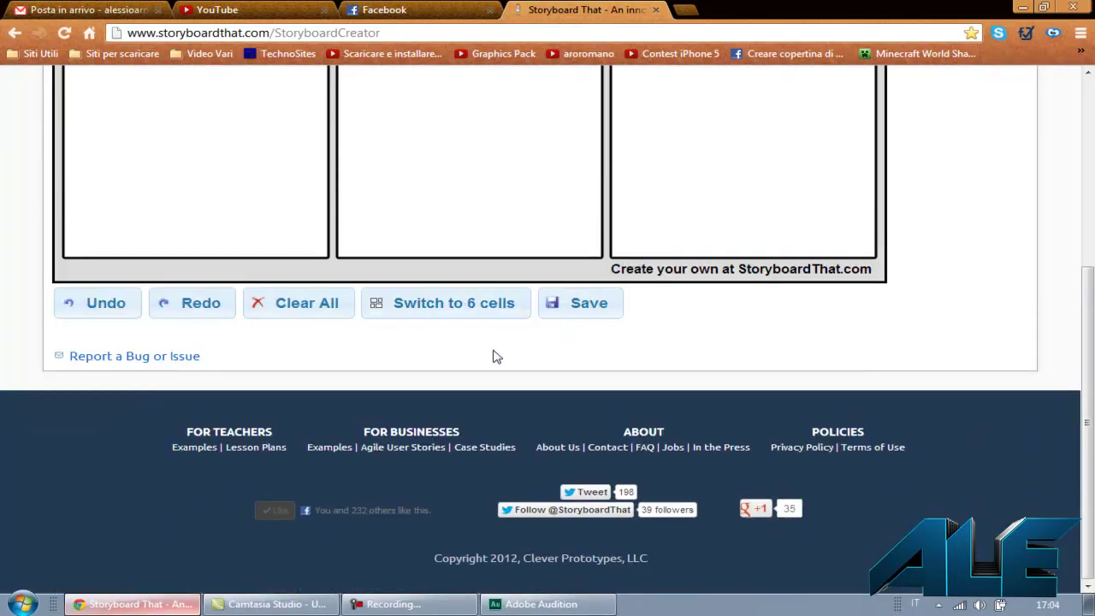
pyautogui.scroll(4, 421, 340)
pyautogui.scroll(-2, 20, 286)
pyautogui.scroll(1, 56, 293)
pyautogui.scroll(1, 56, 293)
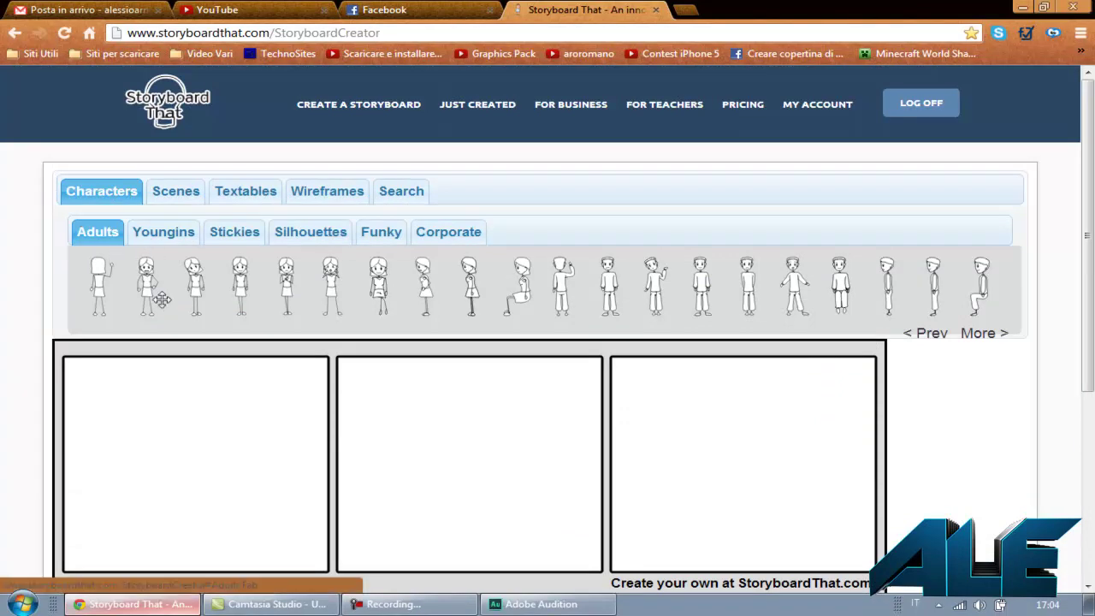
# Page through the Adults character sets, then browse the Young characters.
pyautogui.click(986, 334)
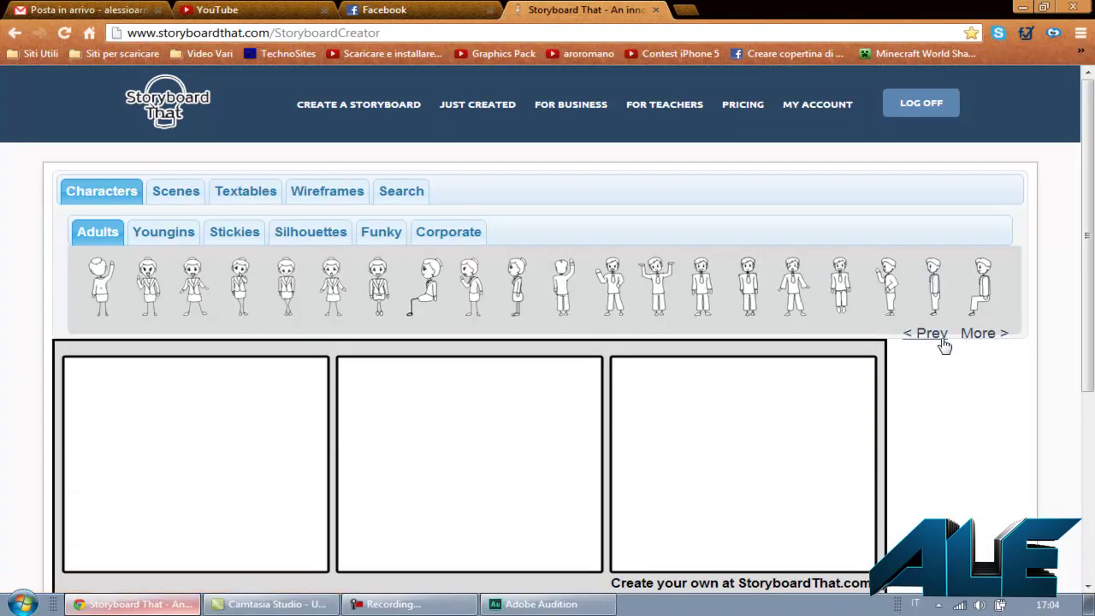
pyautogui.click(986, 338)
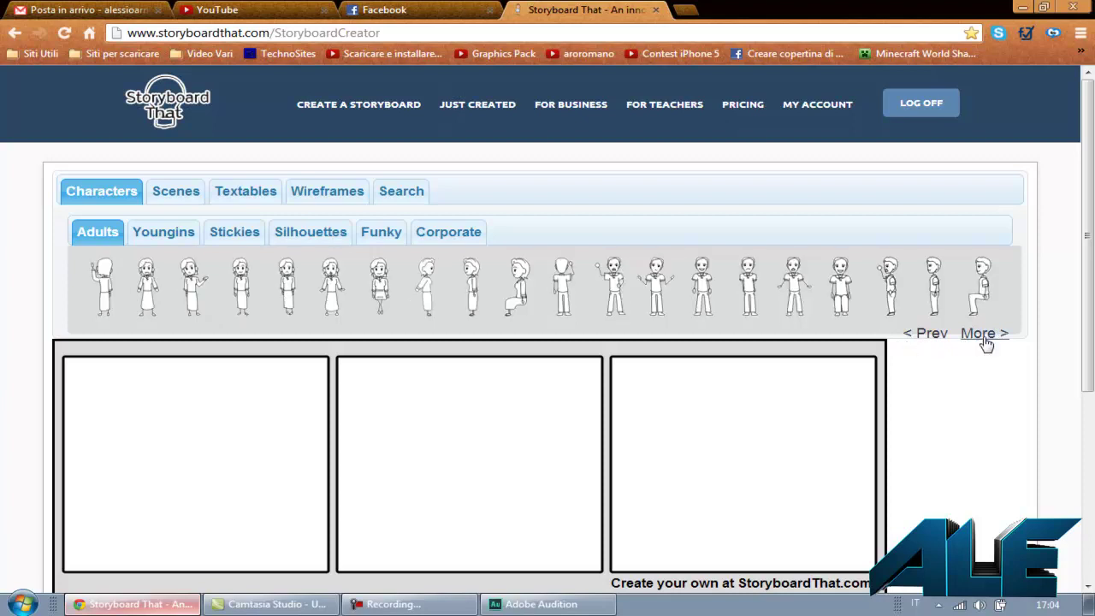
pyautogui.doubleClick(935, 335)
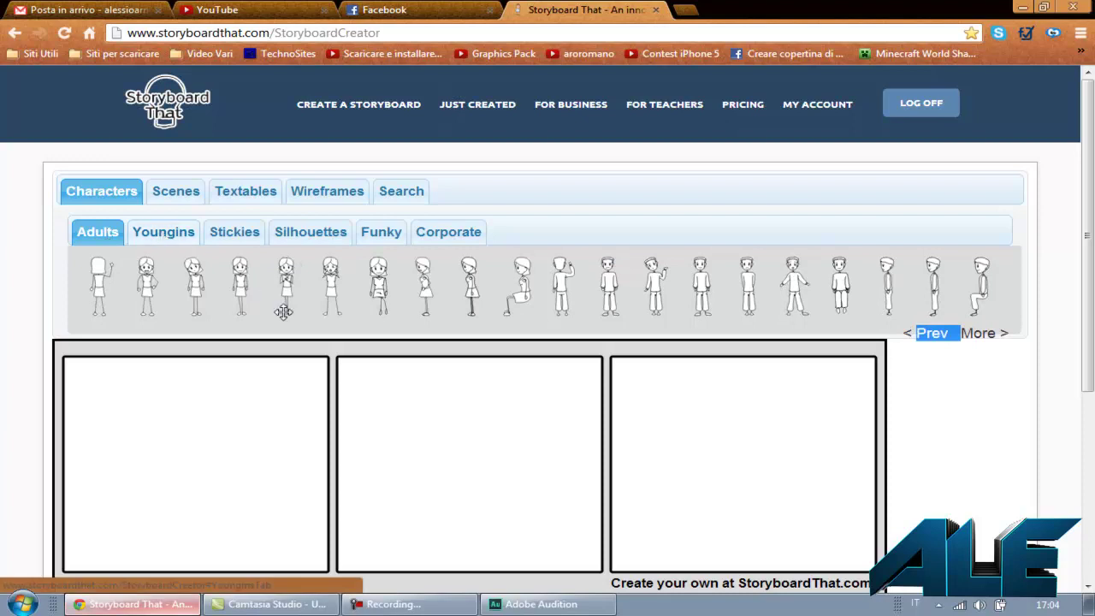
pyautogui.click(984, 344)
pyautogui.click(154, 237)
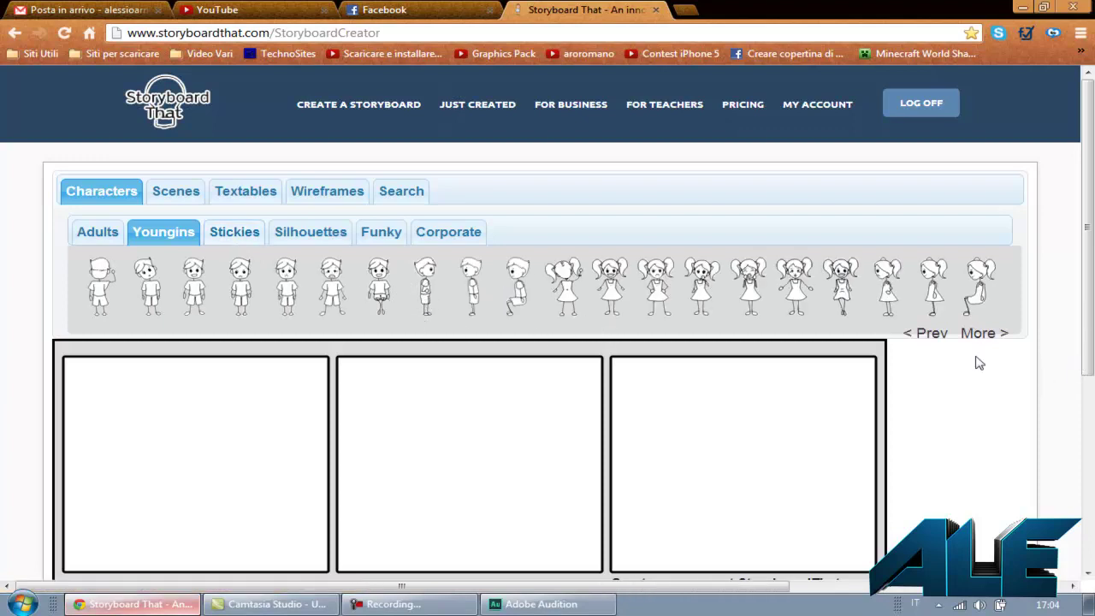
pyautogui.click(988, 334)
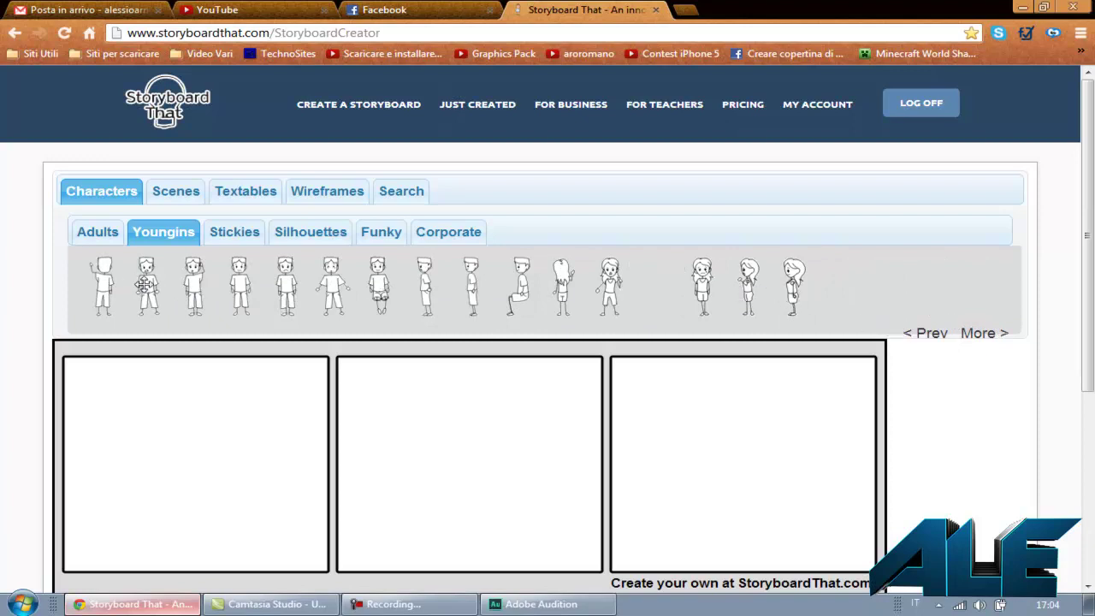
# Browse the stick-figure, Silhouettes and Corporate sets, settling on the Funky characters.
pyautogui.click(243, 236)
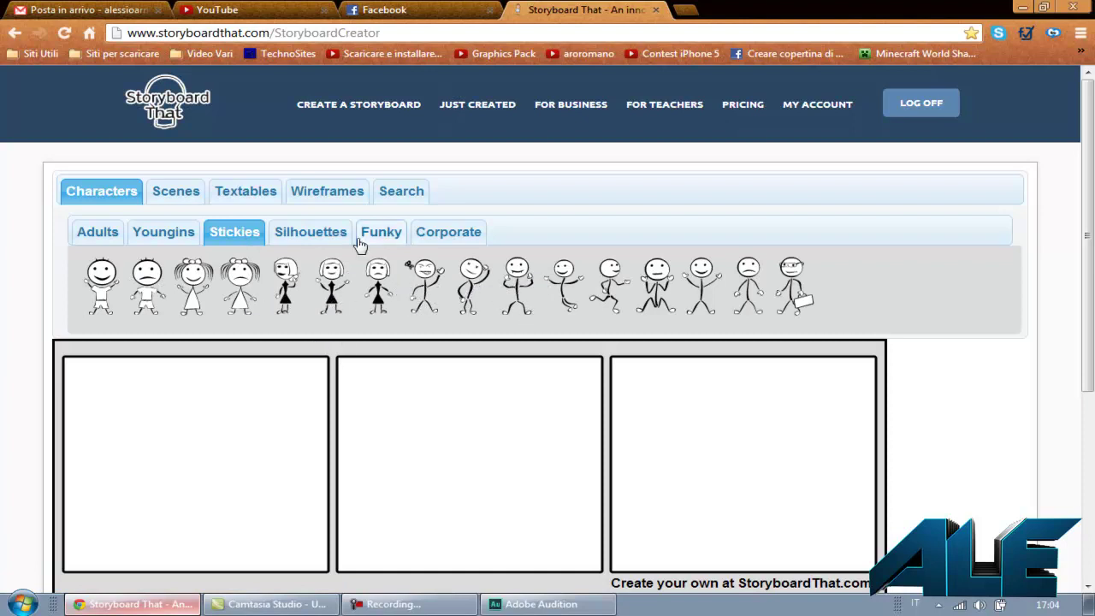
pyautogui.click(320, 239)
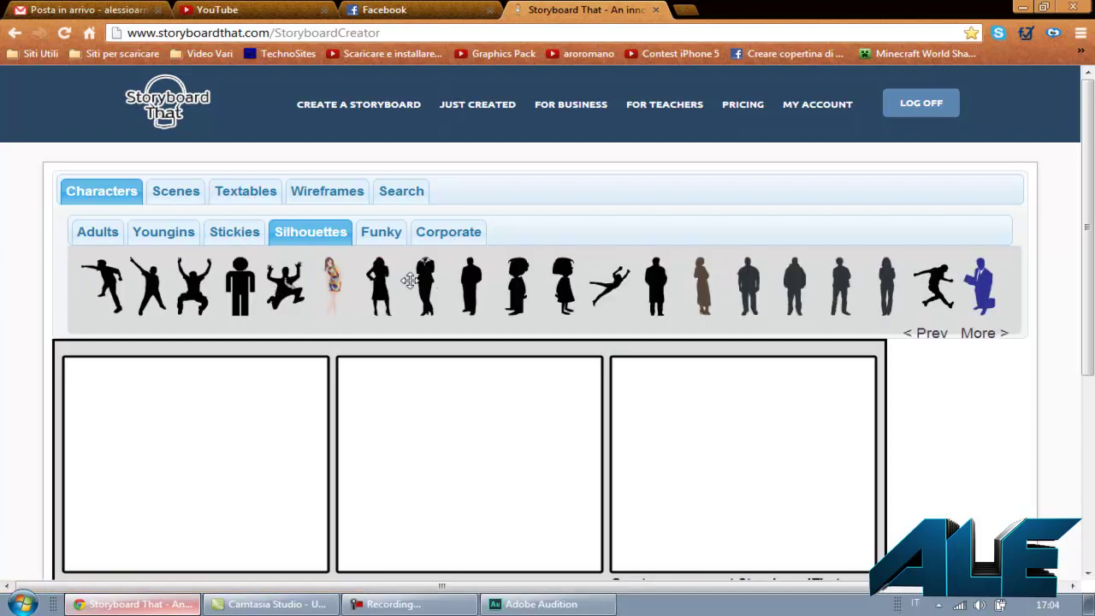
pyautogui.click(984, 334)
pyautogui.click(387, 231)
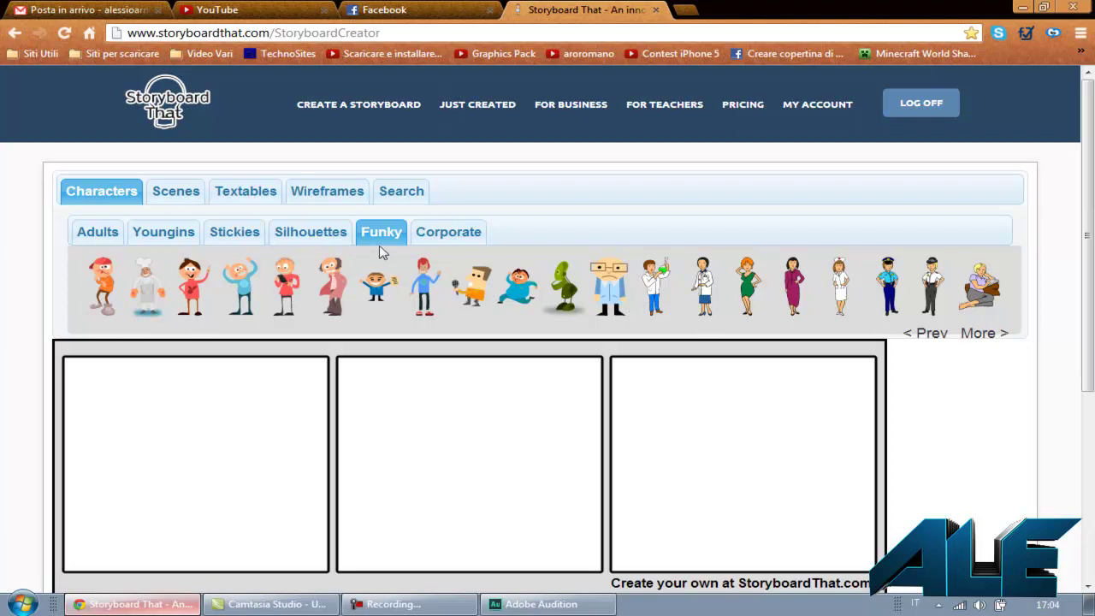
pyautogui.click(454, 238)
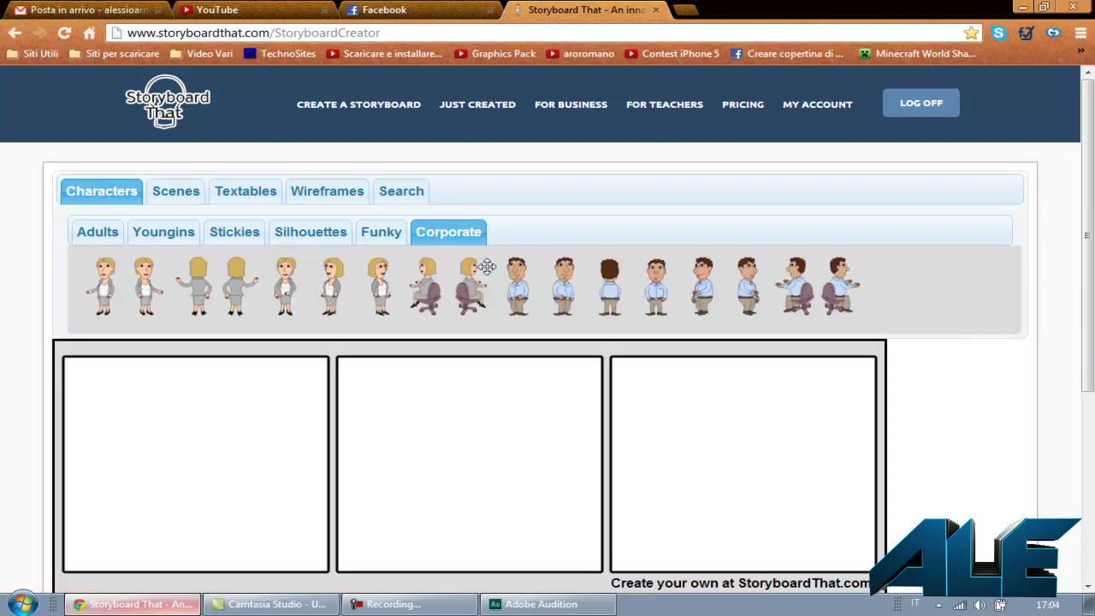
pyautogui.click(387, 236)
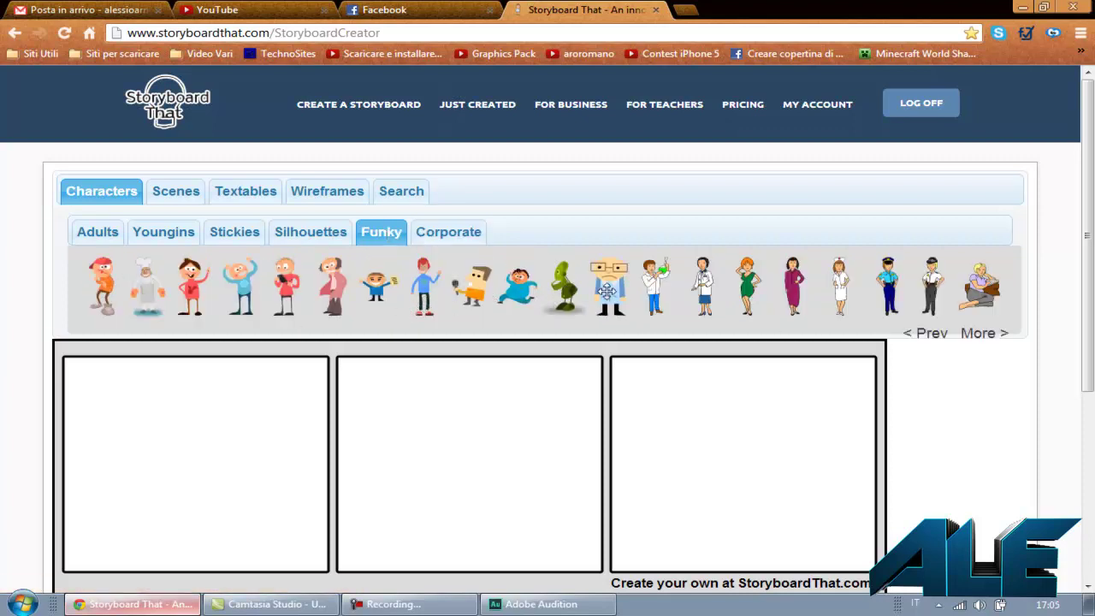
# Place the bald professor in cell 1, then browse Scenes through Town, School and Home to Outdoor.
pyautogui.moveTo(608, 291); pyautogui.dragTo(211, 464)
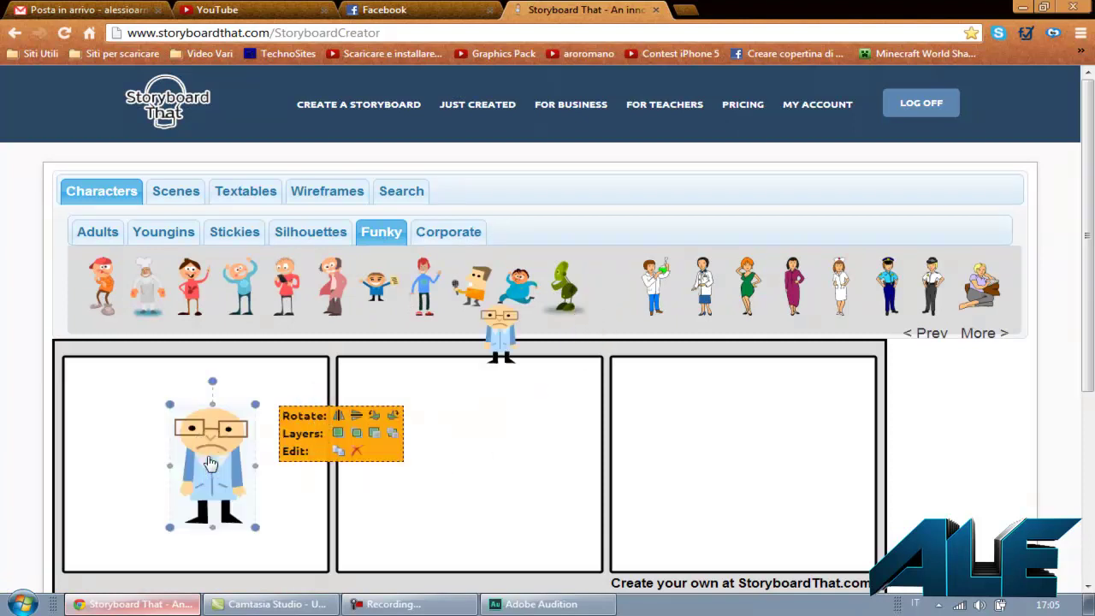
pyautogui.click(301, 489)
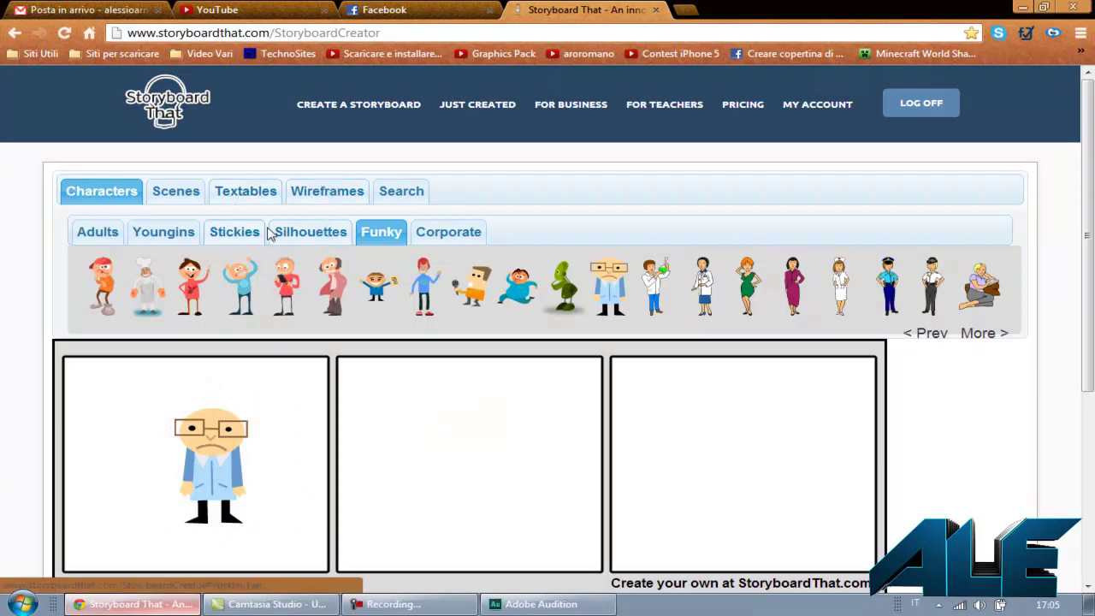
pyautogui.click(195, 191)
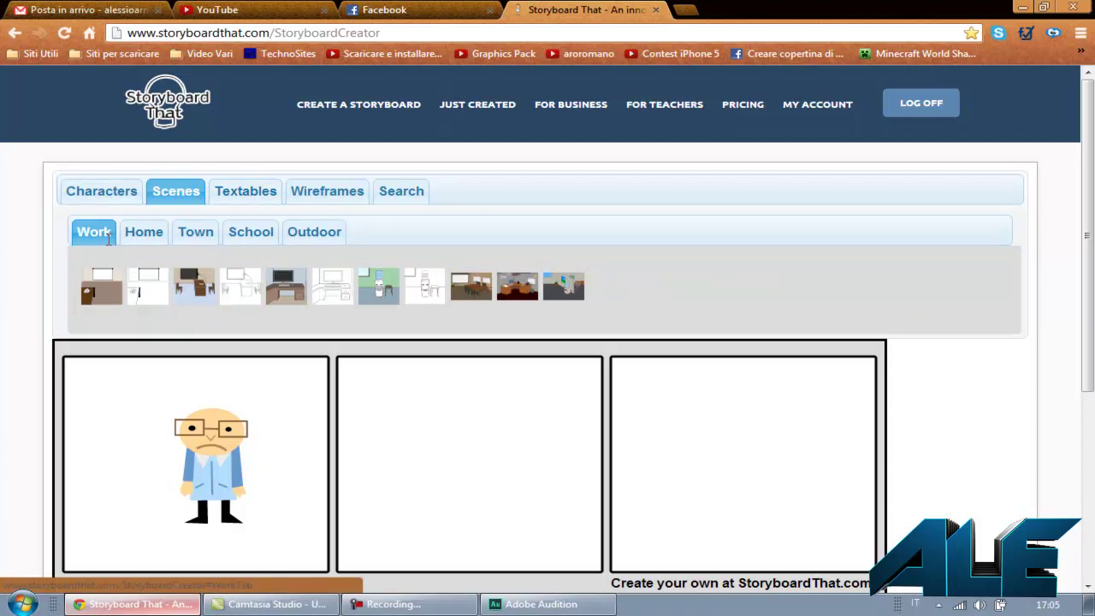
pyautogui.click(203, 239)
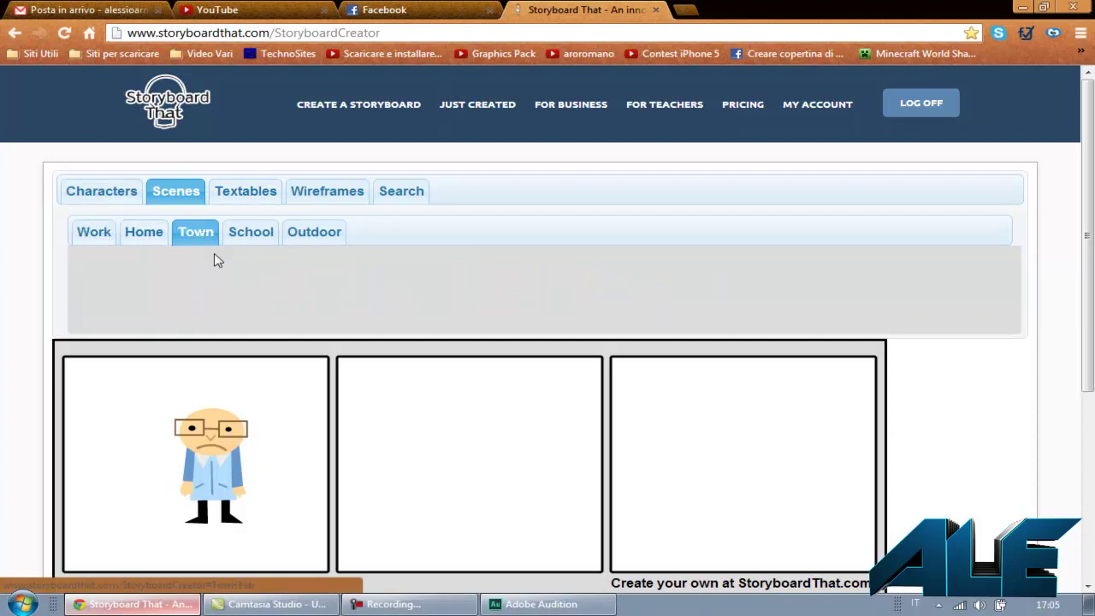
pyautogui.click(252, 234)
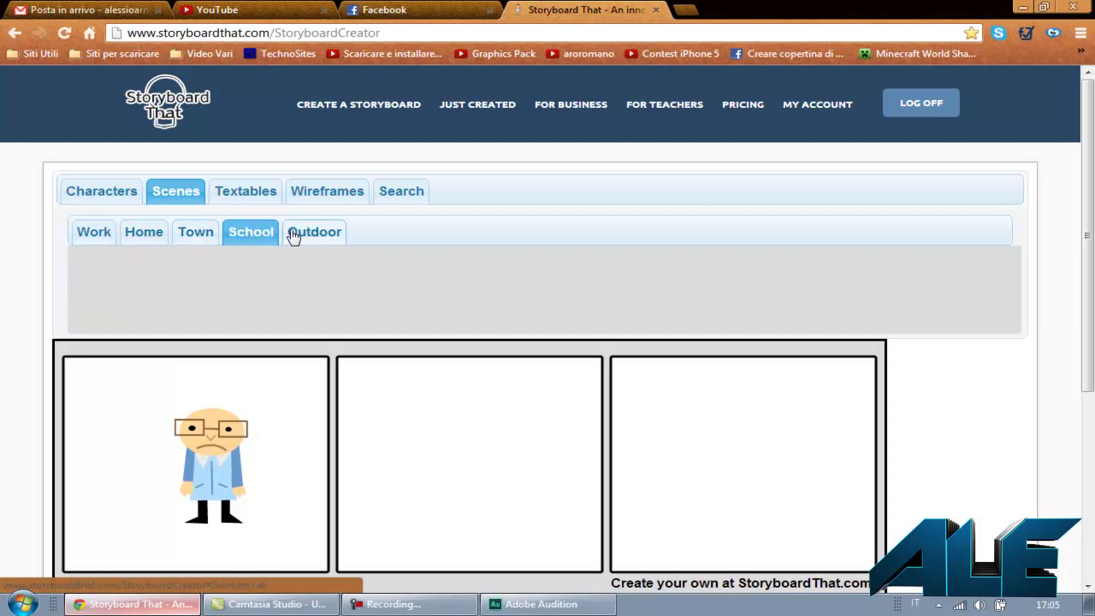
pyautogui.click(305, 241)
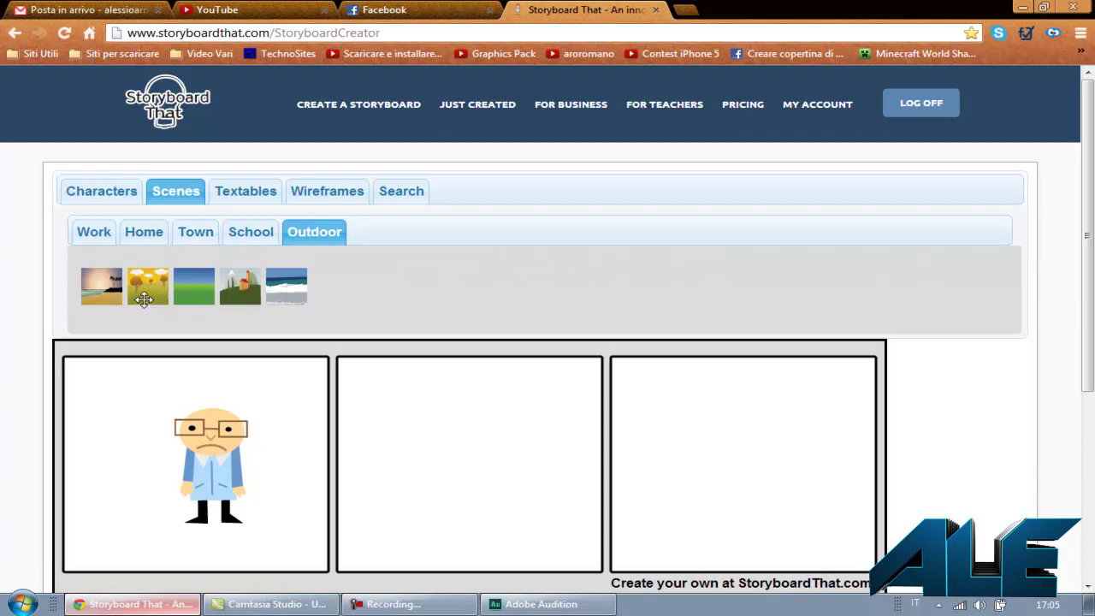
pyautogui.moveTo(195, 293)
pyautogui.mouseDown()
pyautogui.moveTo(180, 276)
pyautogui.moveTo(199, 233)
pyautogui.mouseUp()
pyautogui.click(196, 233)
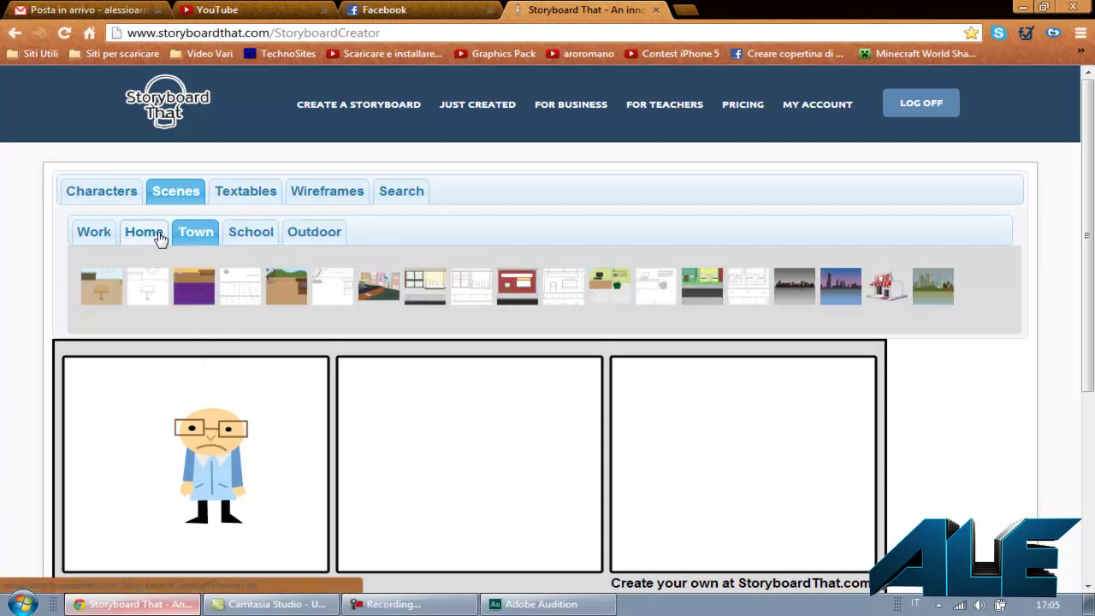
pyautogui.click(144, 232)
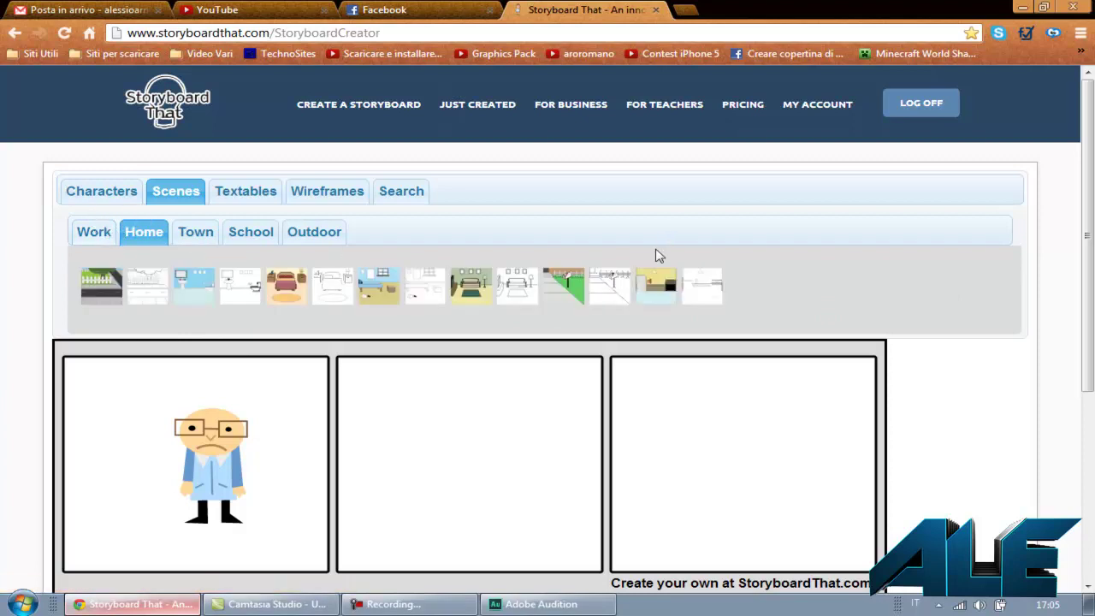
pyautogui.click(314, 234)
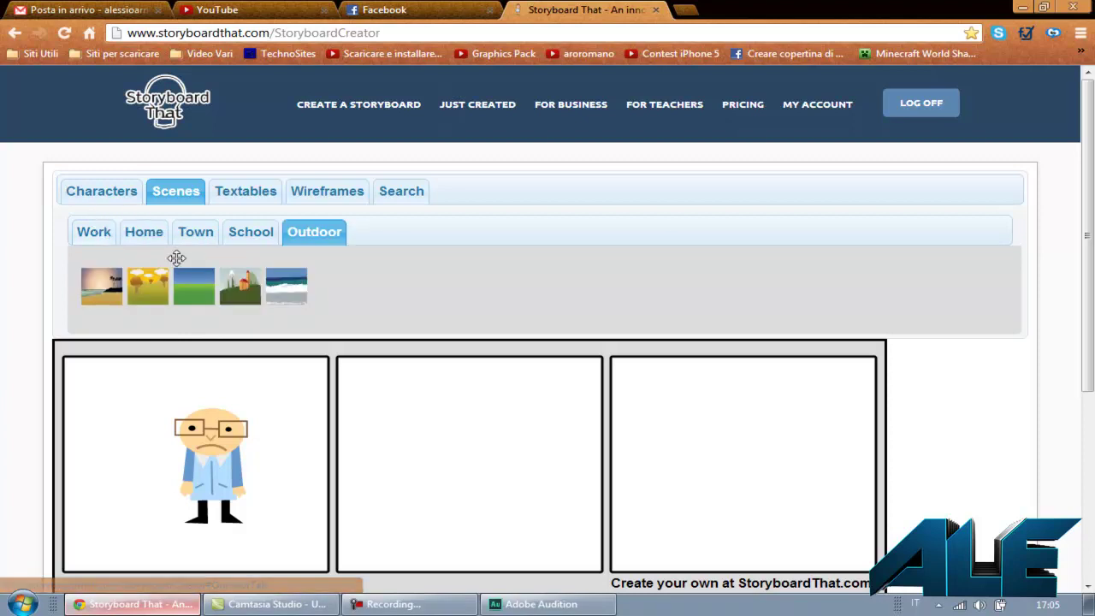
# Drop the green-field Outdoor scene into cell 1 and layer it behind the professor.
pyautogui.moveTo(206, 291); pyautogui.dragTo(214, 389)
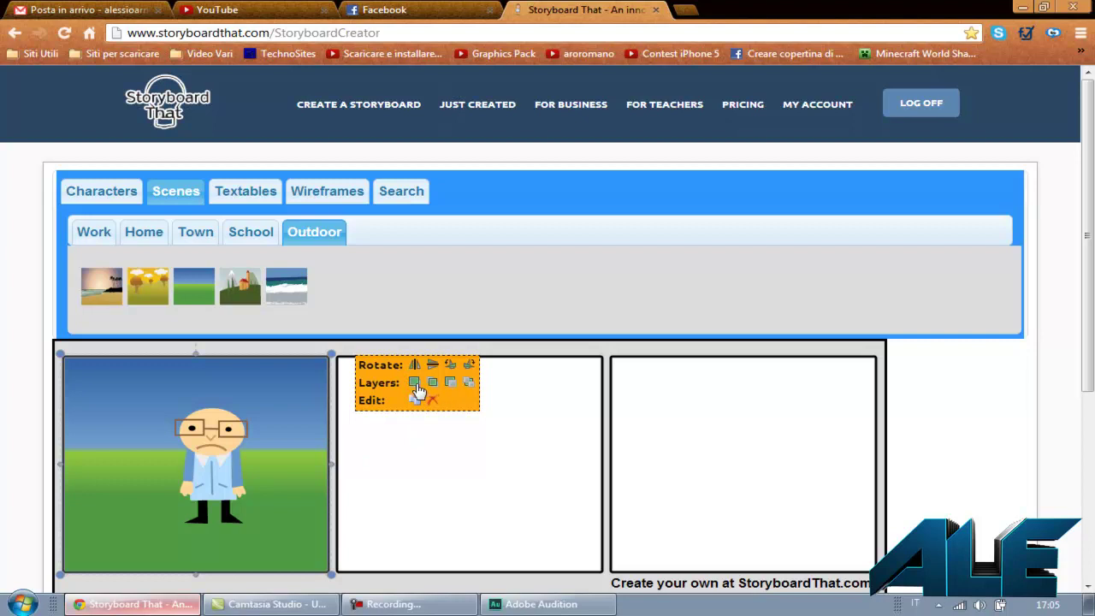
pyautogui.click(416, 385)
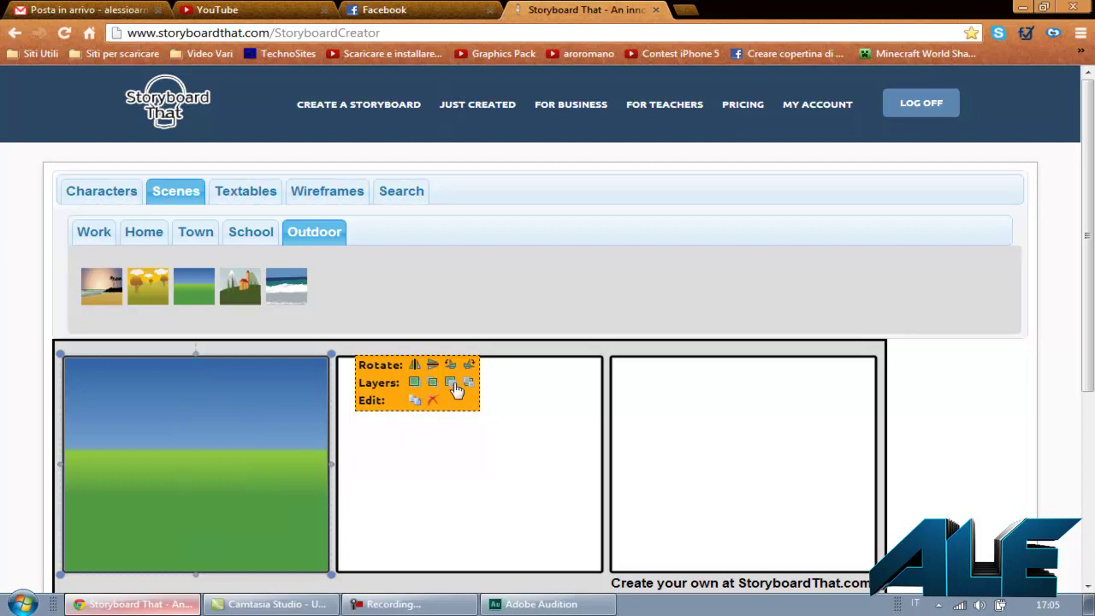
pyautogui.click(468, 384)
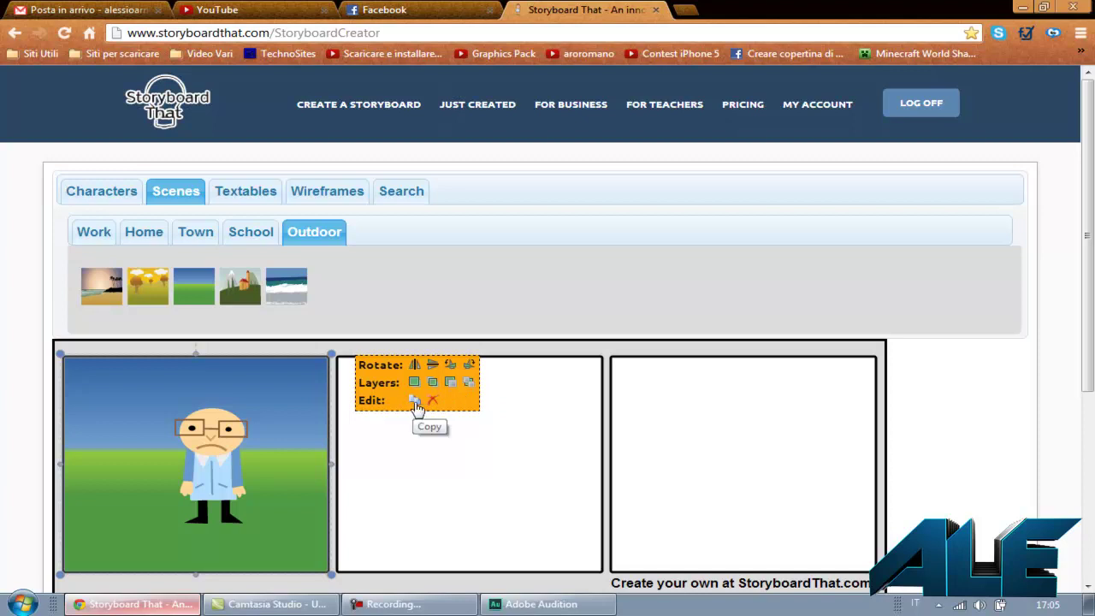
pyautogui.click(434, 460)
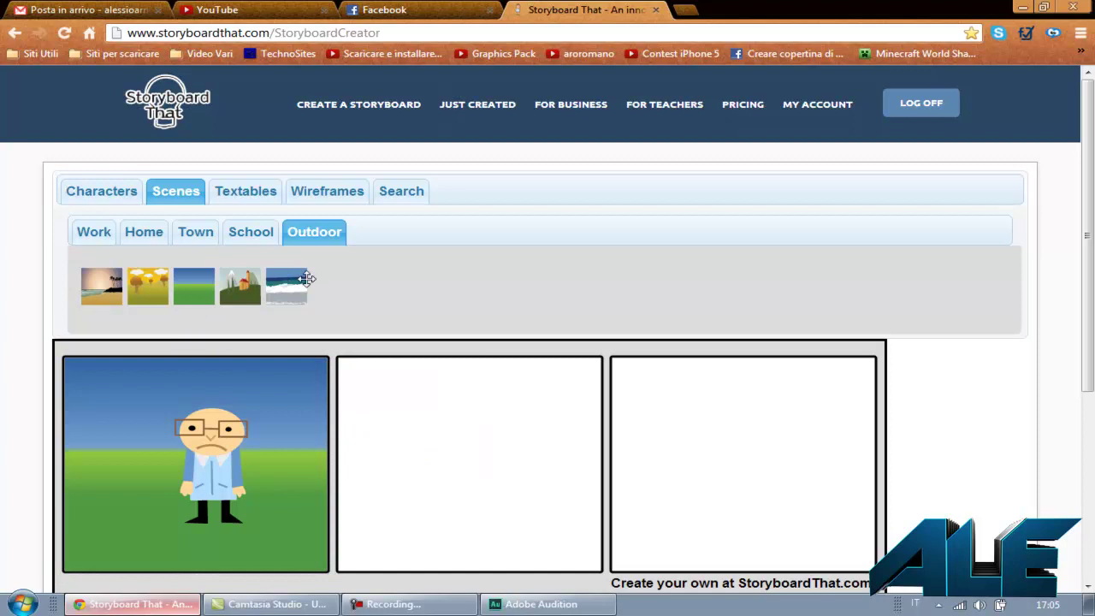
# Drag the last thought-bubble shape from Textables into the top of cell one, above the professor.
pyautogui.click(254, 198)
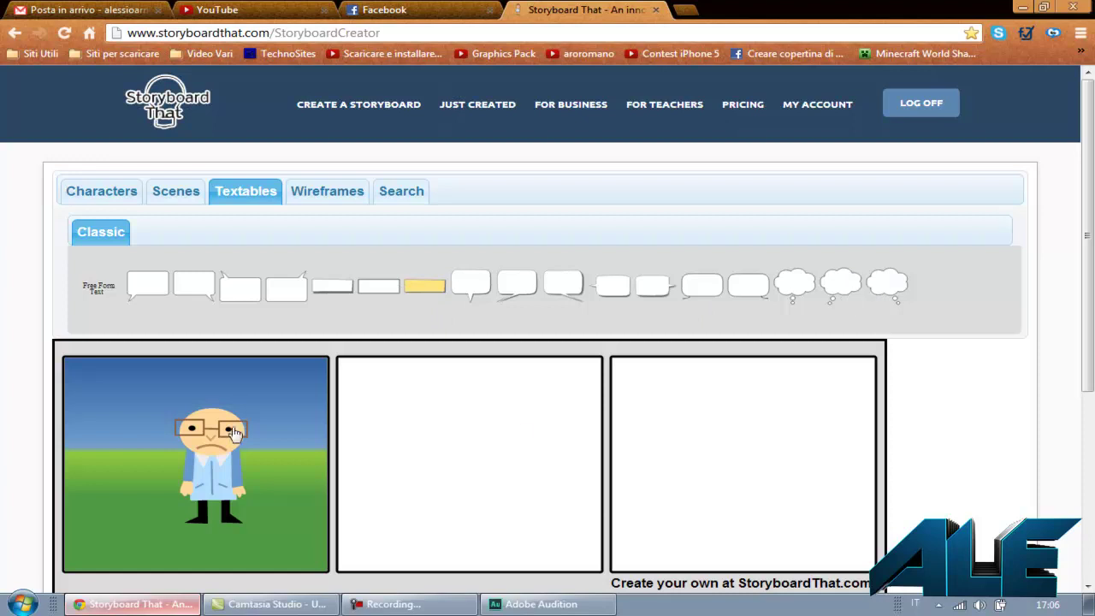
pyautogui.moveTo(888, 286); pyautogui.dragTo(240, 373)
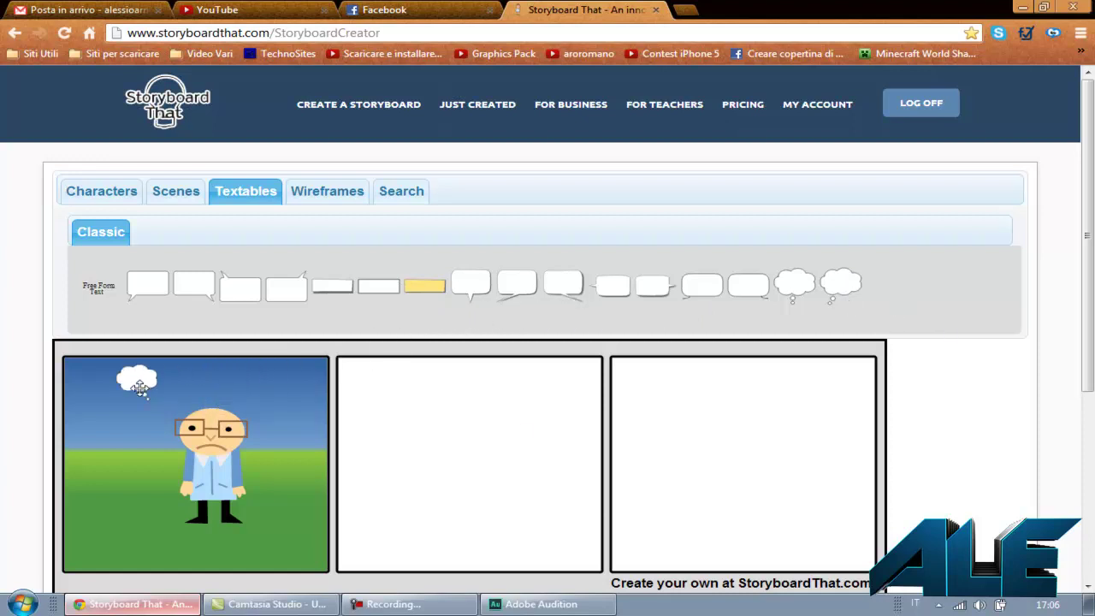
pyautogui.click(282, 424)
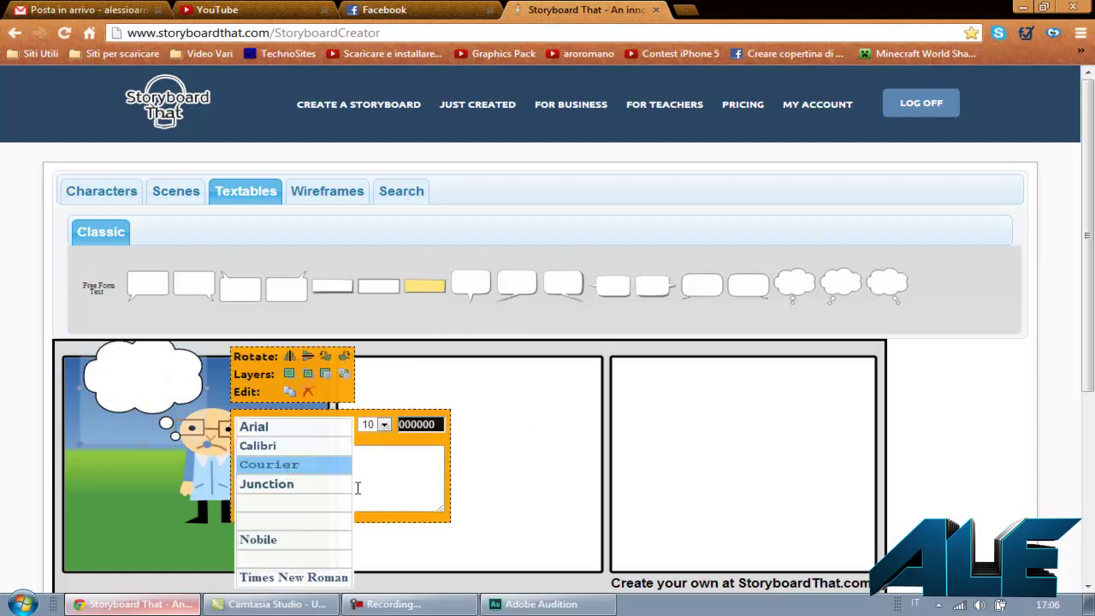
# Set the thought bubble's text font to Junction.
pyautogui.click(302, 438)
pyautogui.click(284, 428)
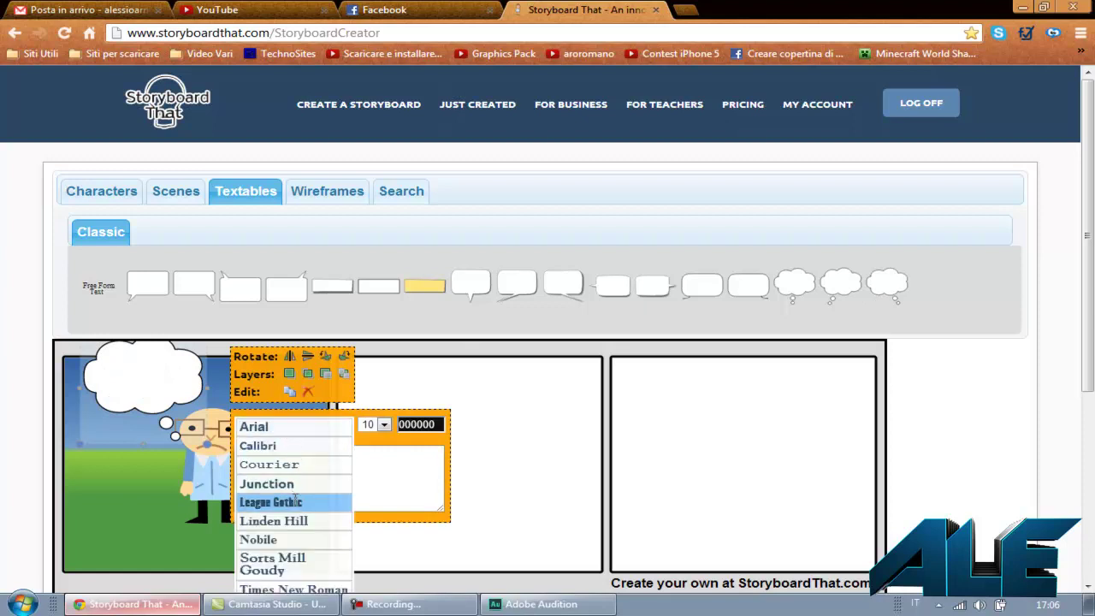
pyautogui.press('Return')
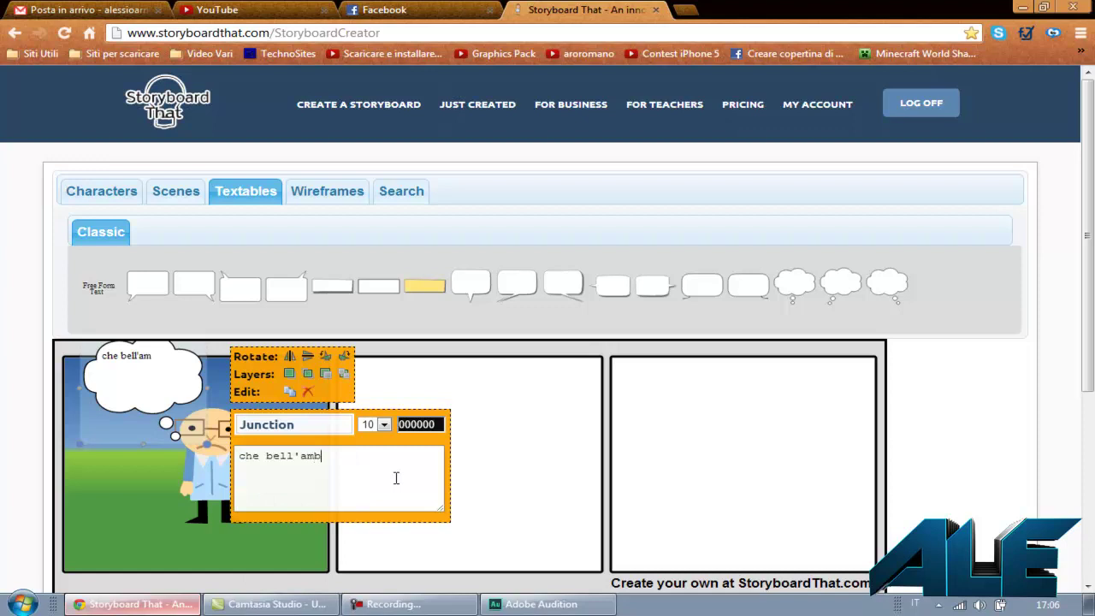
# Rotate the thought bubble counter-clockwise and position it at the upper-left beside the professor's head.
pyautogui.moveTo(148, 406); pyautogui.dragTo(137, 436)
pyautogui.click(138, 436)
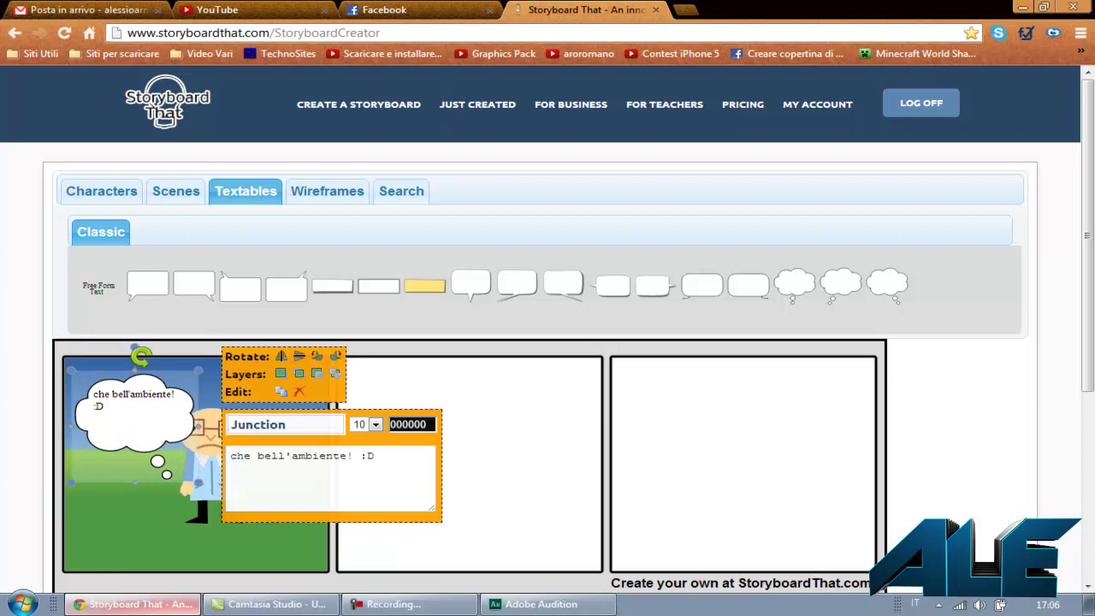
pyautogui.moveTo(134, 349)
pyautogui.mouseDown()
pyautogui.moveTo(75, 362)
pyautogui.moveTo(58, 385)
pyautogui.moveTo(104, 404)
pyautogui.moveTo(148, 358)
pyautogui.mouseUp()
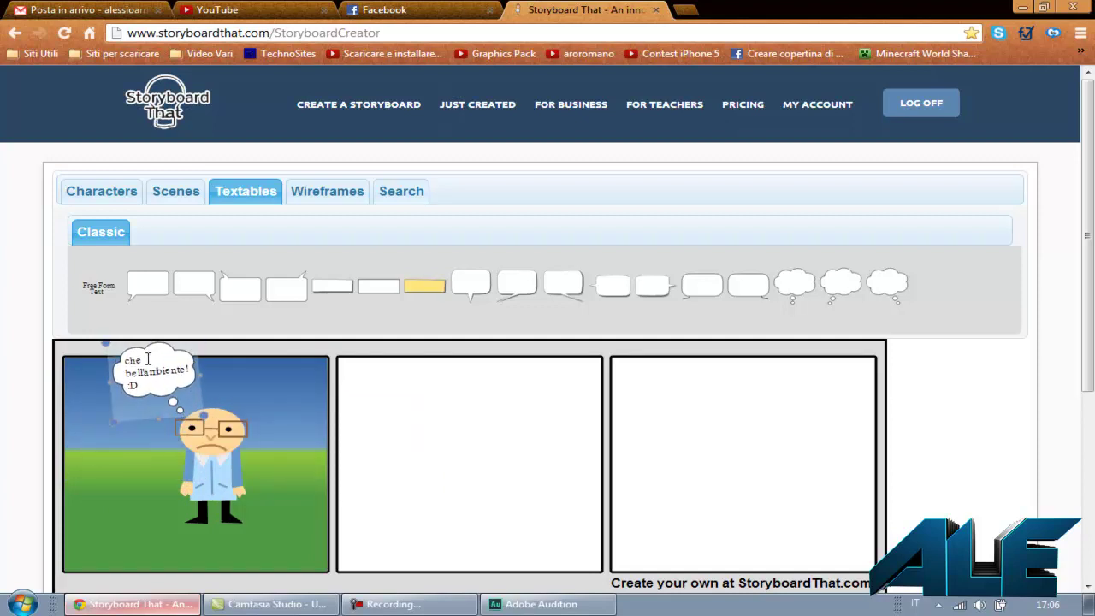
pyautogui.click(149, 359)
pyautogui.moveTo(149, 359)
pyautogui.mouseDown()
pyautogui.moveTo(142, 368)
pyautogui.moveTo(224, 402)
pyautogui.mouseUp()
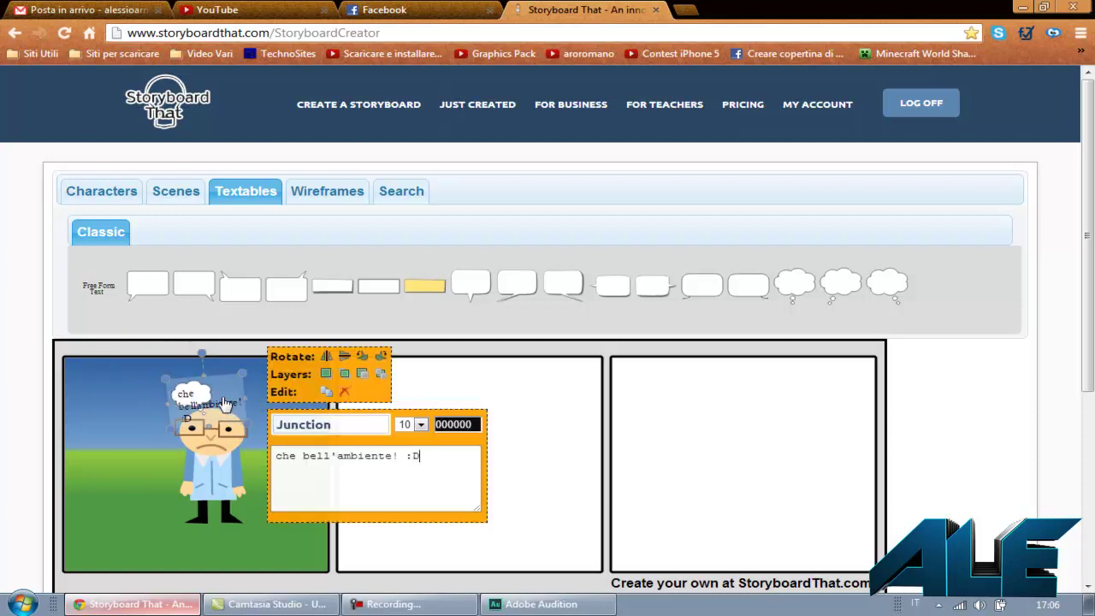
pyautogui.moveTo(224, 402)
pyautogui.mouseDown()
pyautogui.moveTo(159, 423)
pyautogui.moveTo(185, 459)
pyautogui.mouseUp()
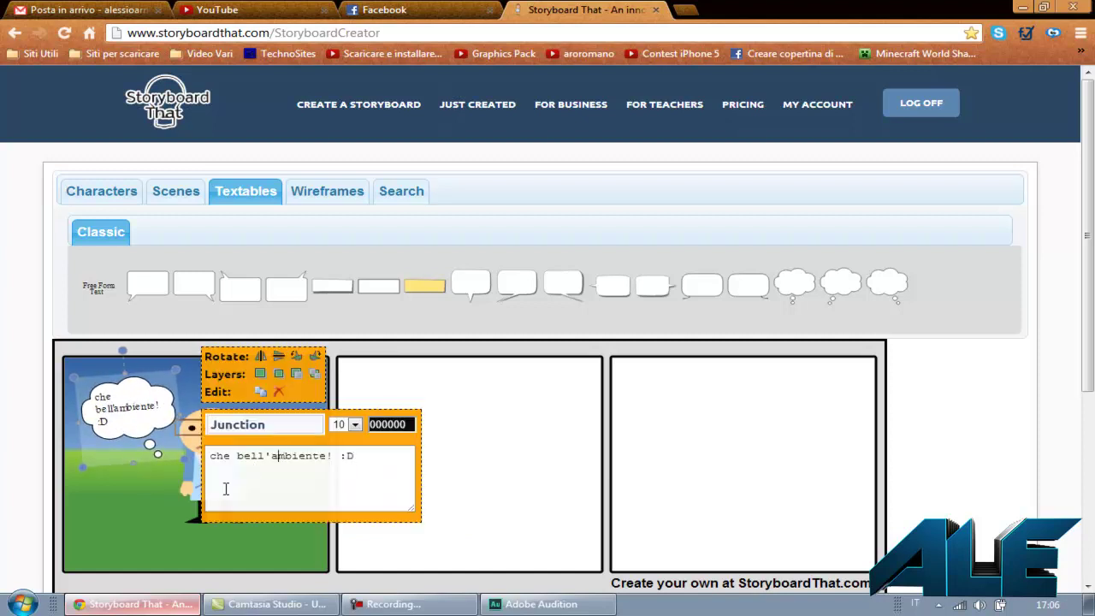
pyautogui.click(178, 511)
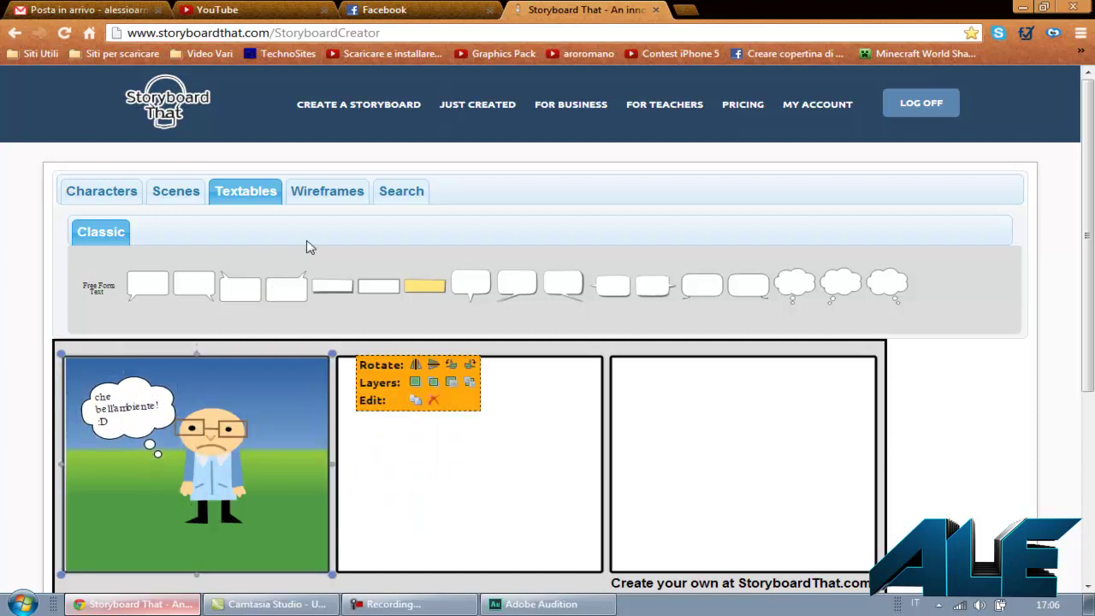
# Place a black smartphone wireframe image in the second cell.
pyautogui.click(338, 200)
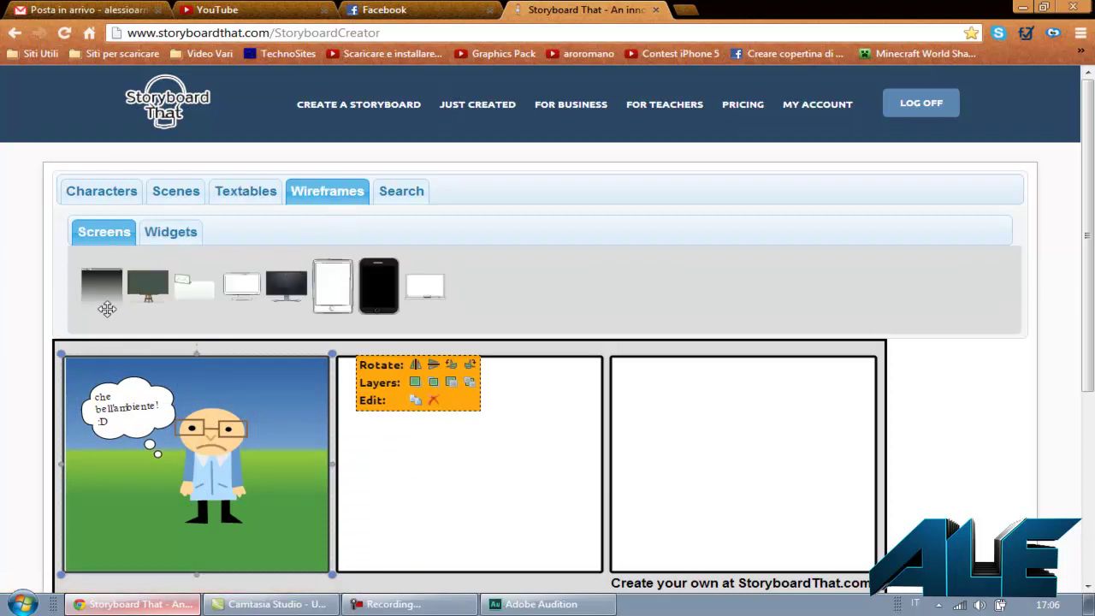
pyautogui.moveTo(390, 293)
pyautogui.mouseDown()
pyautogui.moveTo(490, 386)
pyautogui.moveTo(483, 428)
pyautogui.moveTo(511, 480)
pyautogui.mouseUp()
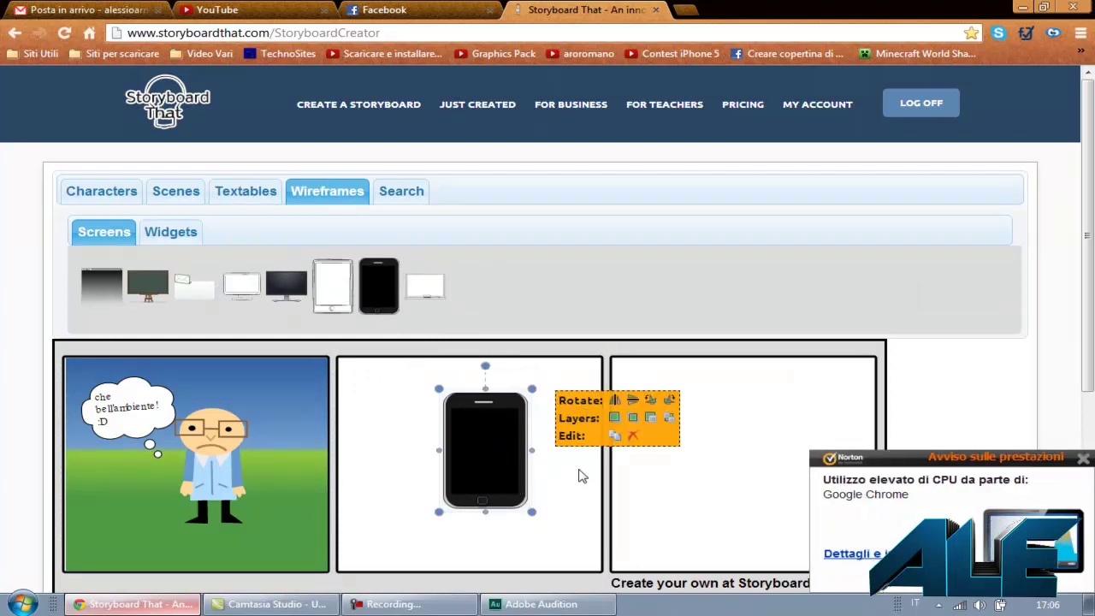
pyautogui.click(582, 514)
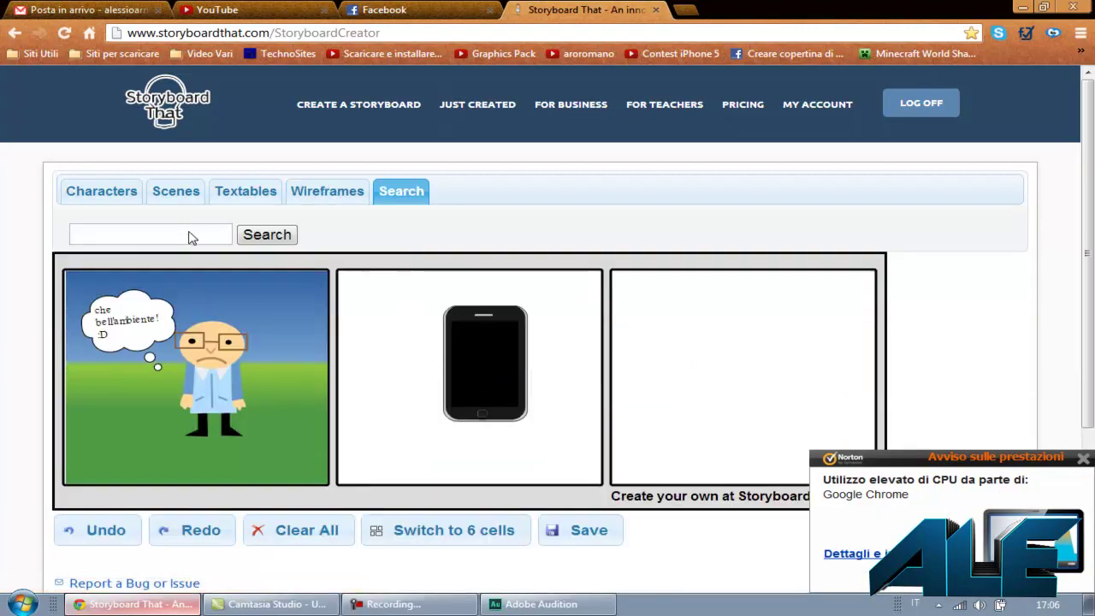
# Show the Classic text-bubble collection and dismiss the Norton antivirus popup.
pyautogui.click(191, 238)
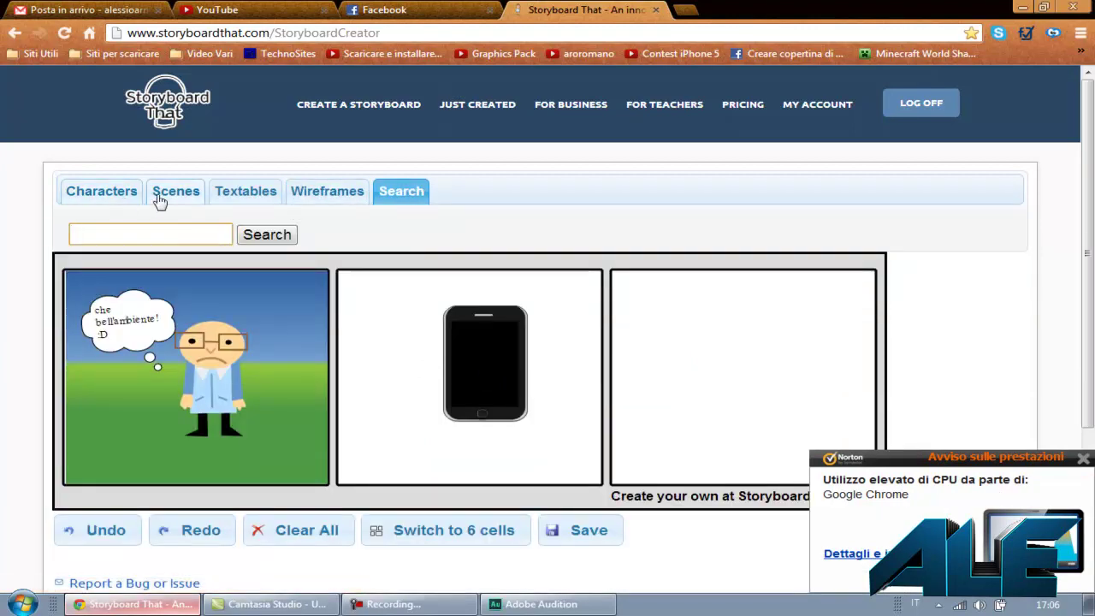
pyautogui.click(246, 191)
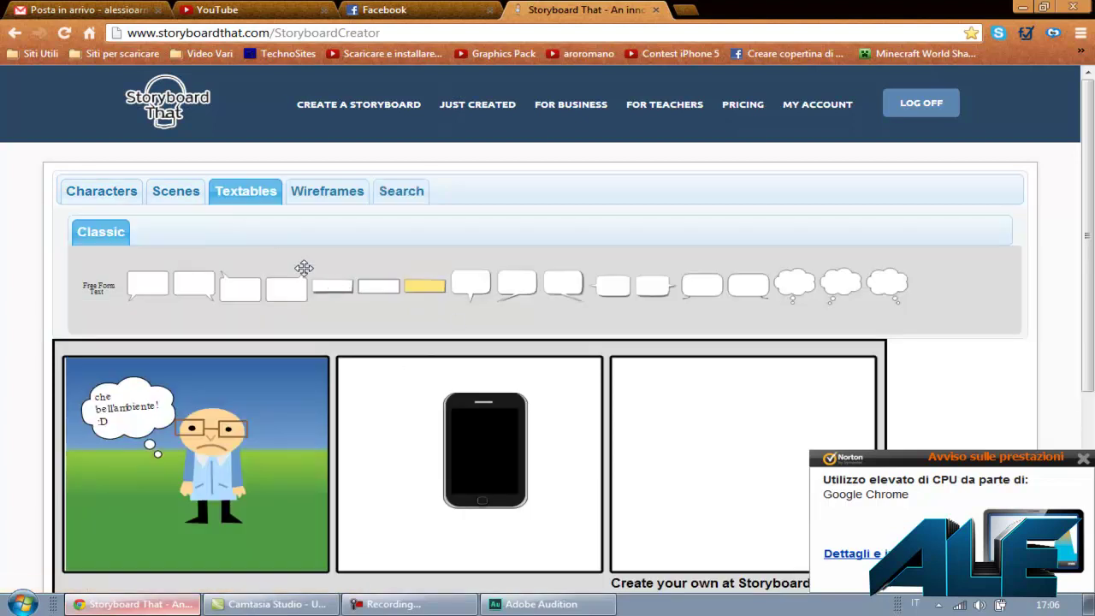
pyautogui.click(1087, 458)
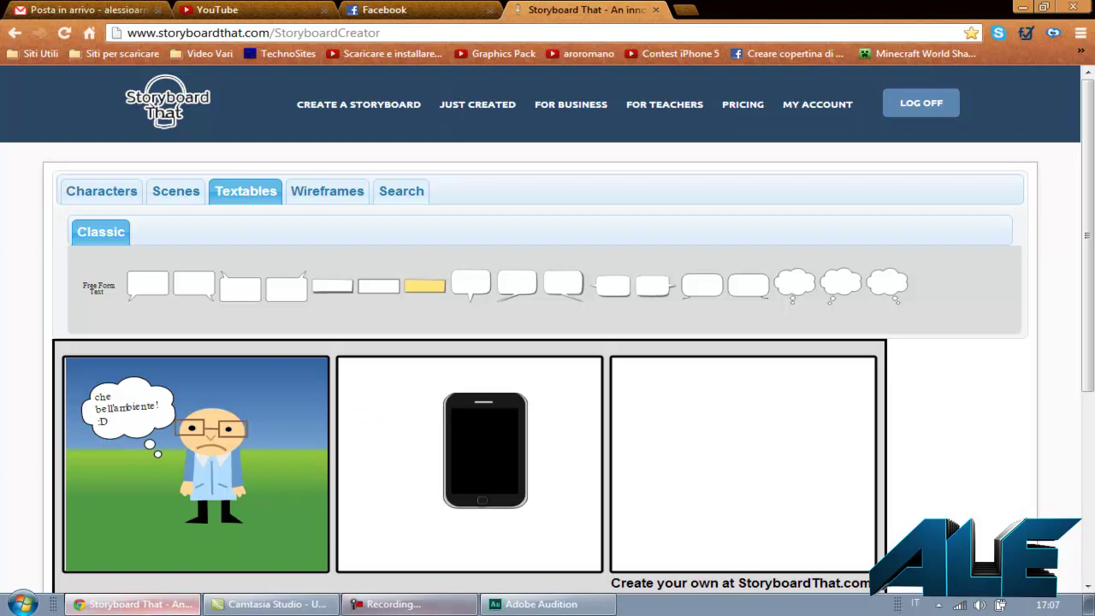
# Save the storyboard with the title 'prova per youtube' and a short description.
pyautogui.click(409, 604)
pyautogui.scroll(-3, 436, 451)
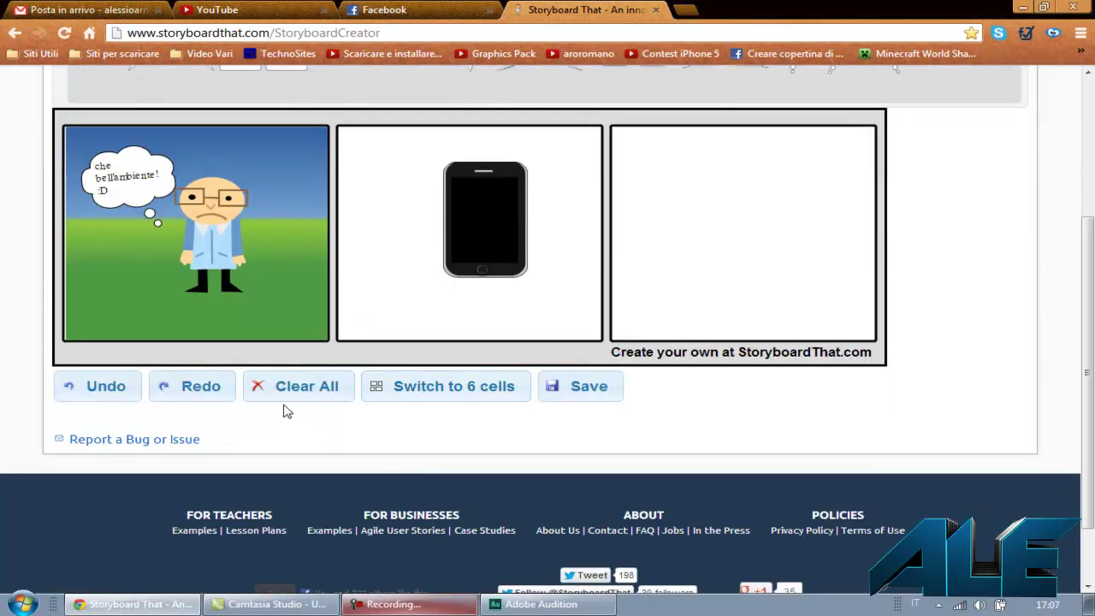
pyautogui.scroll(3, 435, 440)
pyautogui.scroll(-4, 518, 514)
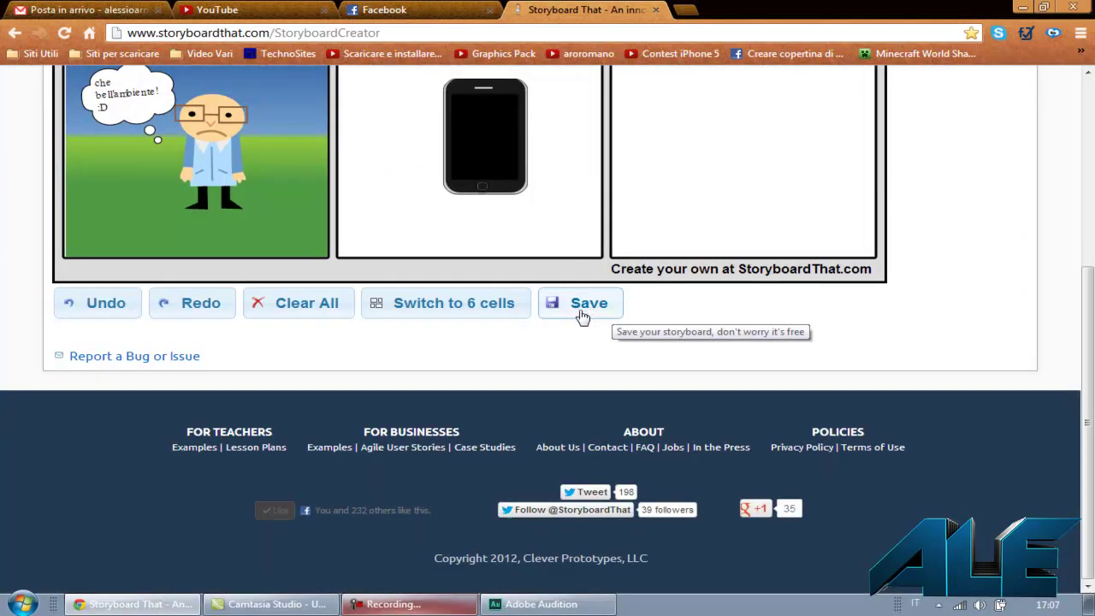
pyautogui.scroll(3, 525, 359)
pyautogui.scroll(-1, 531, 391)
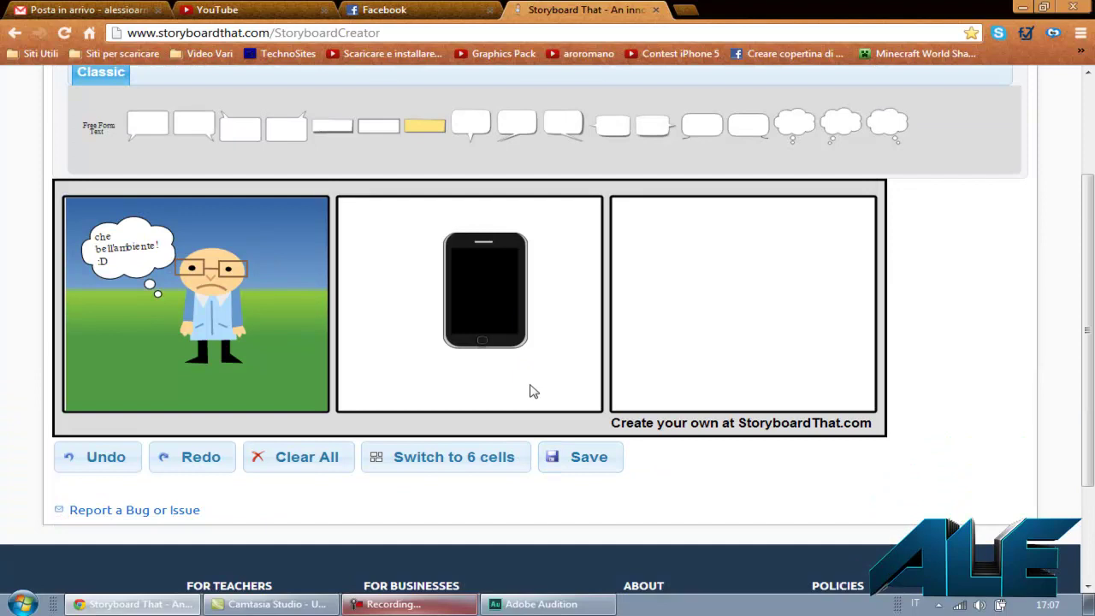
pyautogui.click(585, 466)
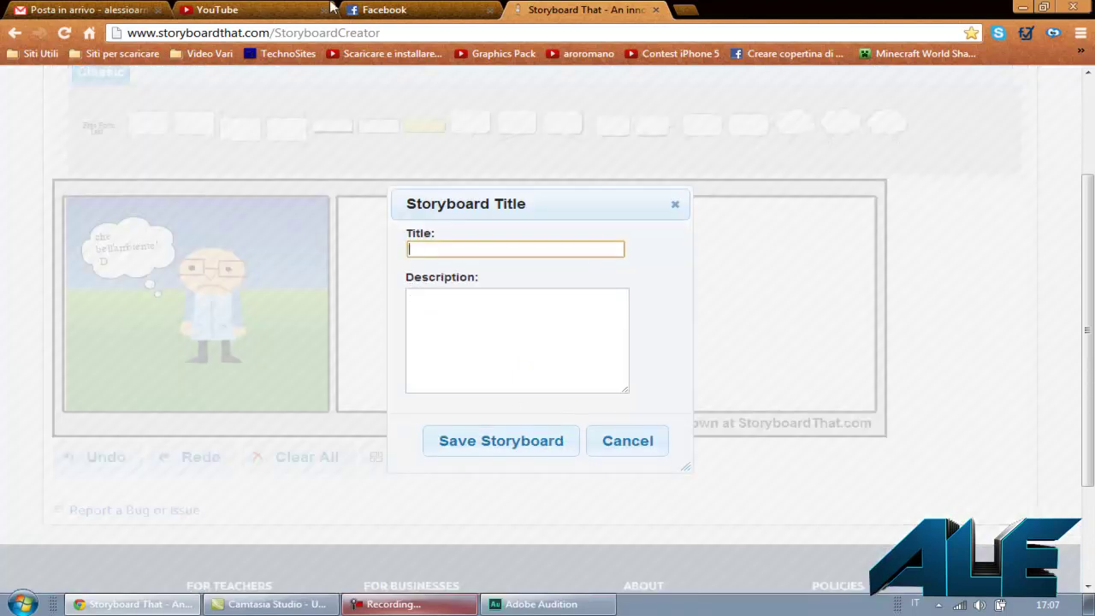
pyautogui.write('èr')
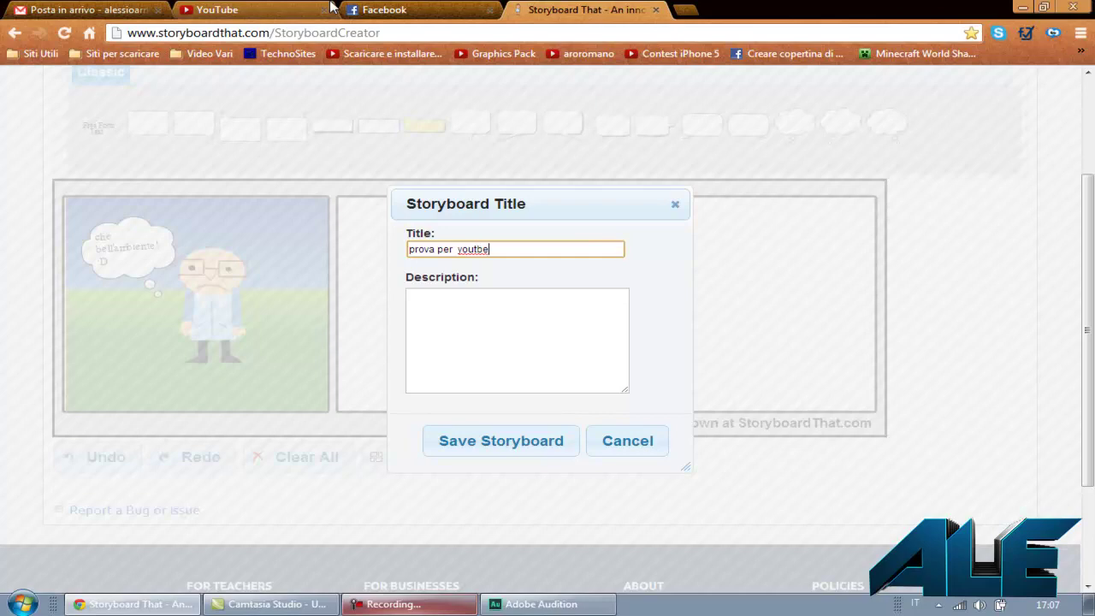
pyautogui.press('Tab')
pyautogui.write('Ale ne')
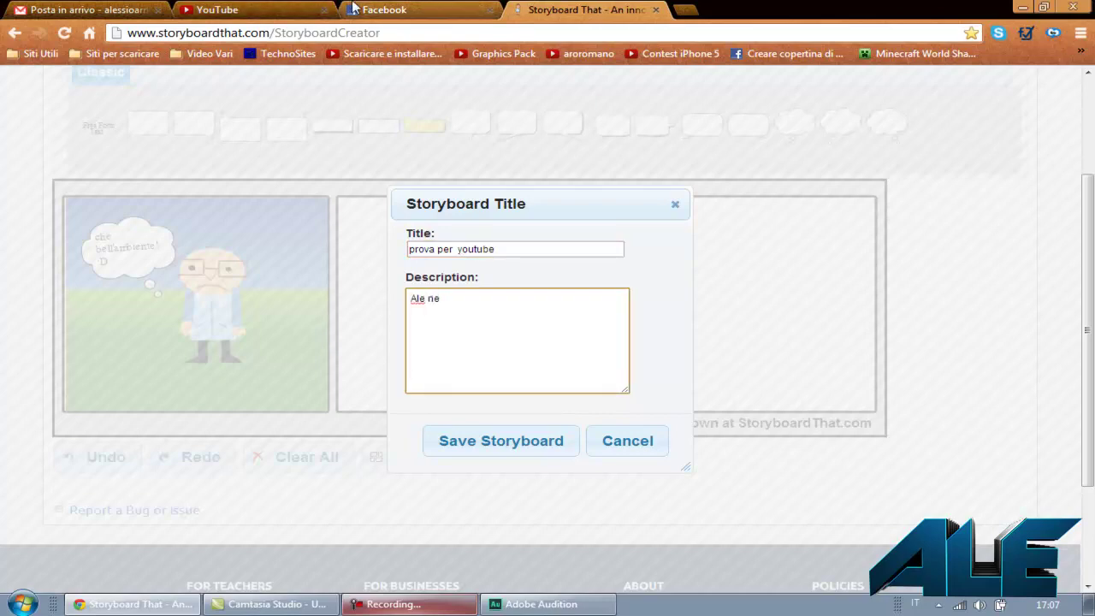
pyautogui.click(513, 456)
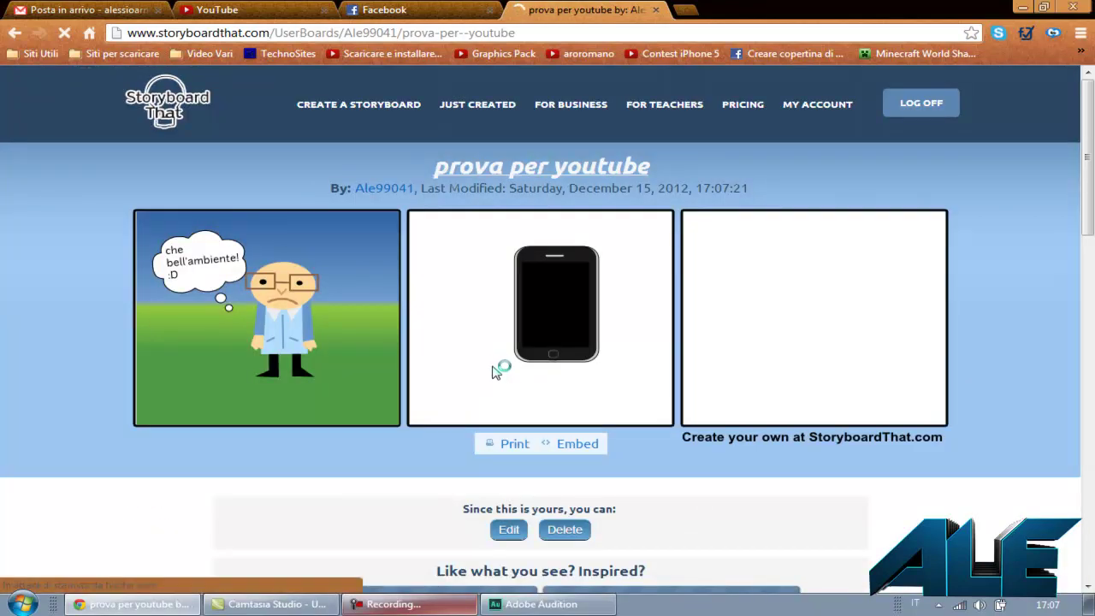
# Scroll through the saved 'prova per youtube' page to review its three cells.
pyautogui.scroll(-2, 494, 372)
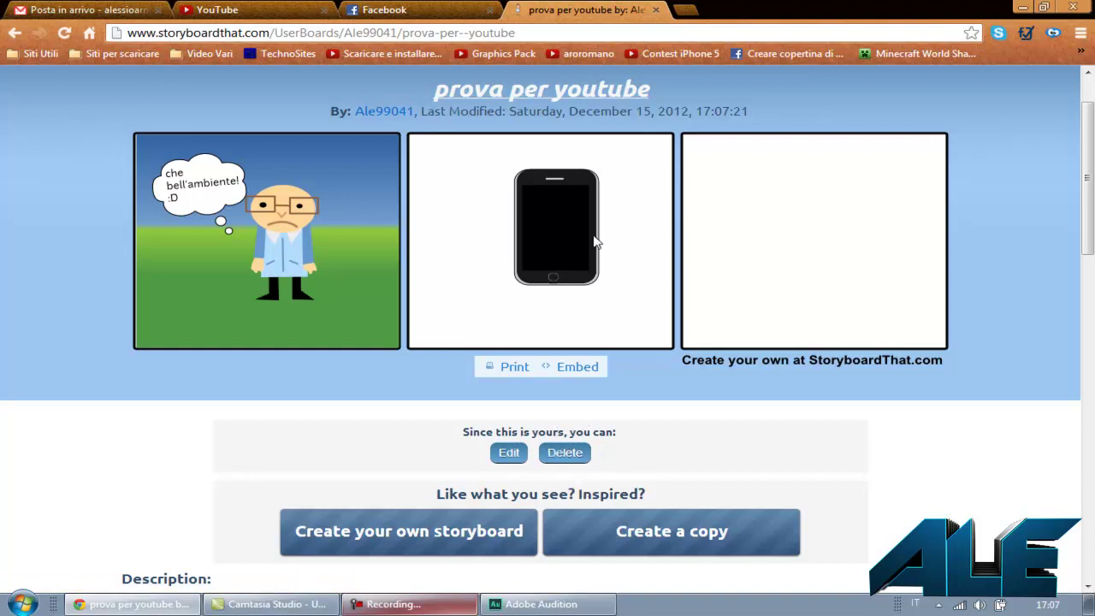
pyautogui.scroll(1, 529, 283)
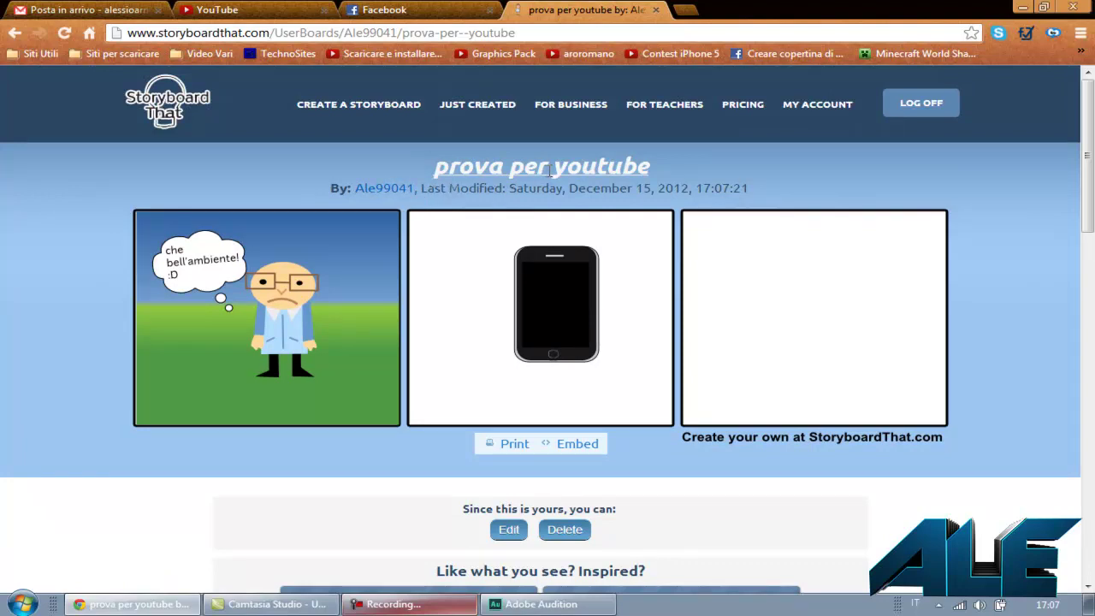
pyautogui.scroll(-1, 548, 493)
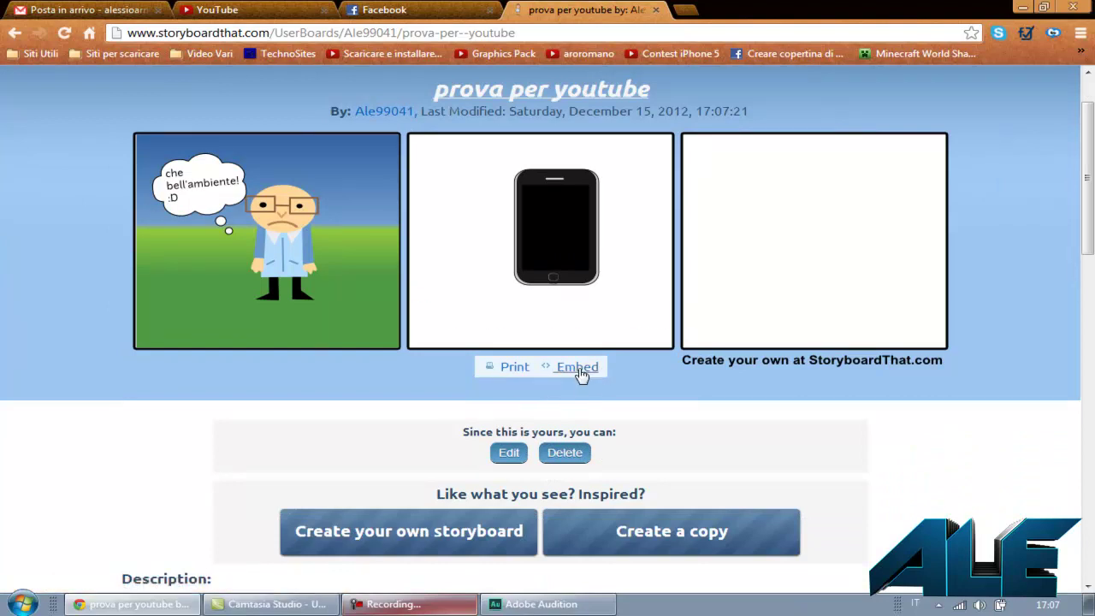
pyautogui.click(578, 368)
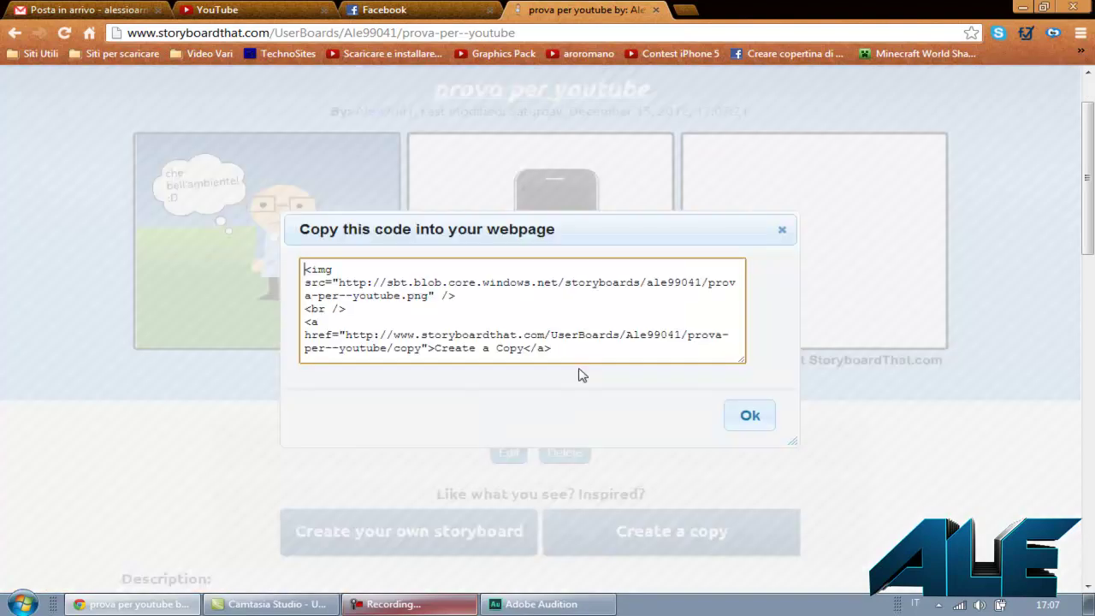
pyautogui.click(783, 233)
pyautogui.scroll(-1, 440, 399)
pyautogui.scroll(-2, 359, 451)
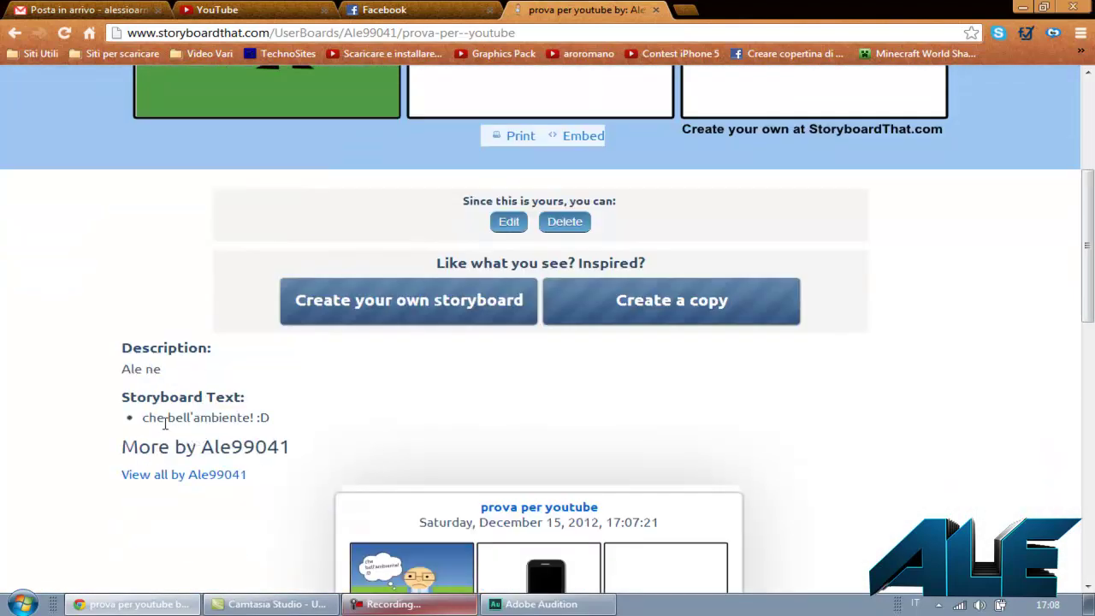
pyautogui.scroll(-1, 227, 416)
pyautogui.scroll(-1, 198, 354)
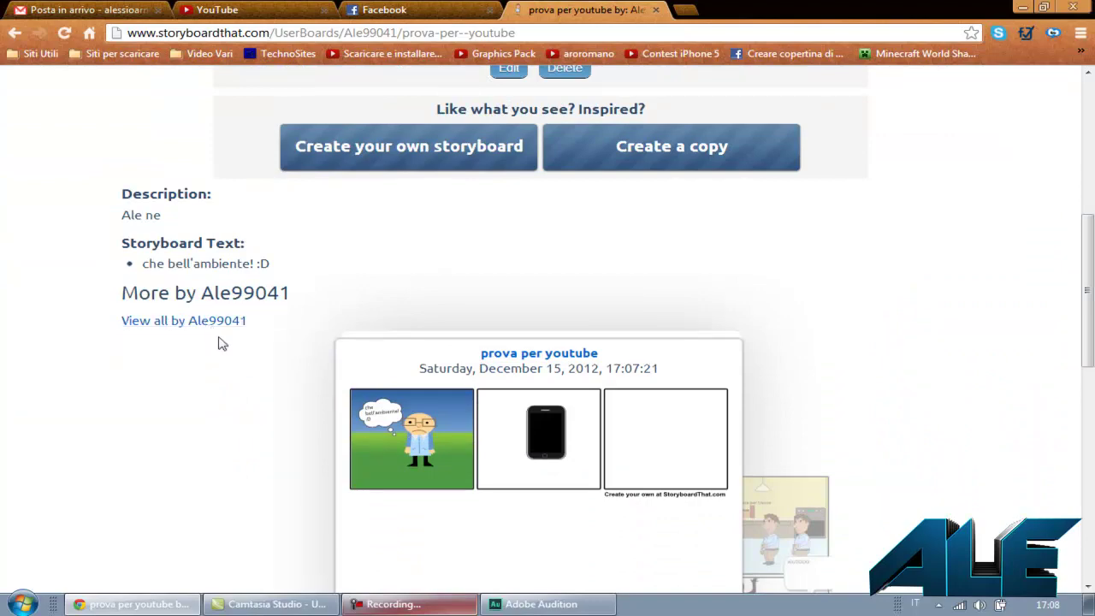
pyautogui.scroll(-2, 240, 353)
pyautogui.scroll(-2, 254, 359)
pyautogui.scroll(-1, 385, 367)
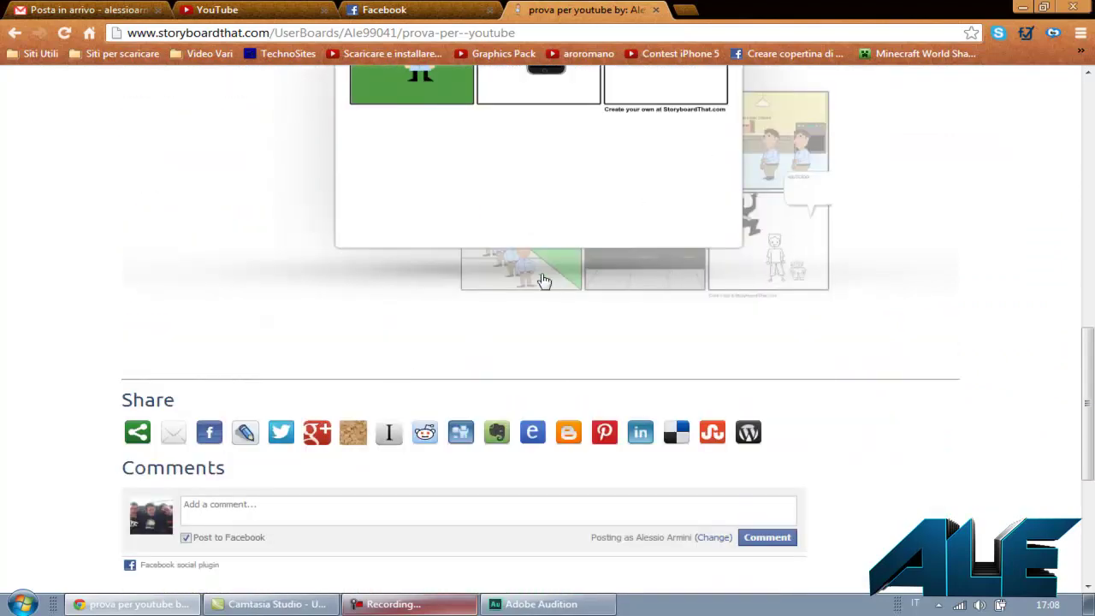
pyautogui.scroll(-1, 454, 278)
pyautogui.scroll(3, 516, 276)
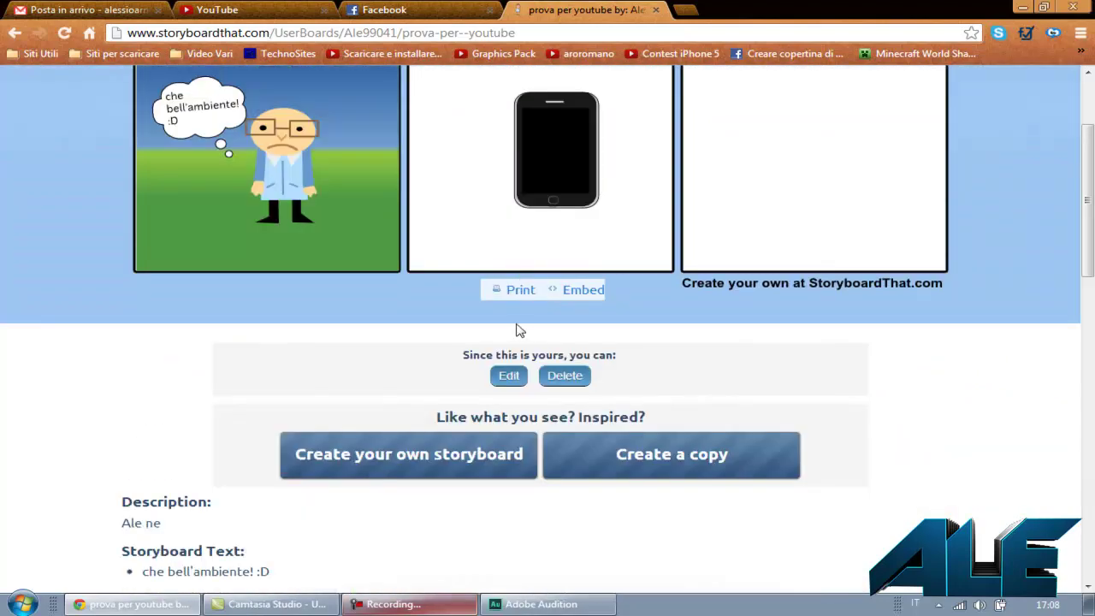
pyautogui.scroll(1, 519, 329)
pyautogui.scroll(-8, 520, 326)
pyautogui.scroll(-5, 540, 321)
pyautogui.scroll(6, 553, 317)
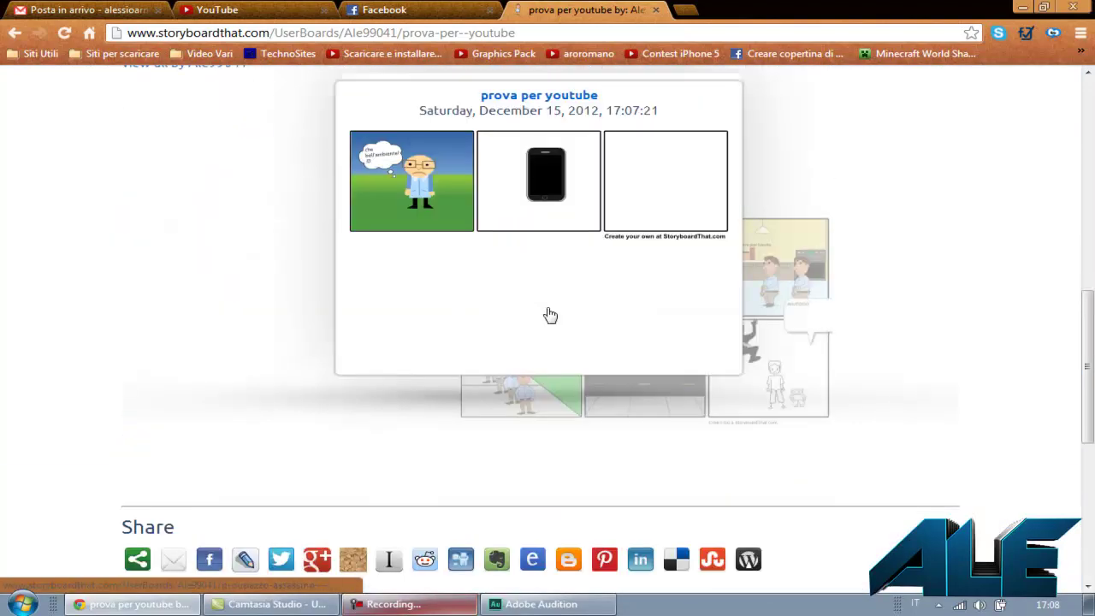
pyautogui.scroll(3, 550, 317)
pyautogui.scroll(4, 551, 317)
pyautogui.scroll(-2, 521, 418)
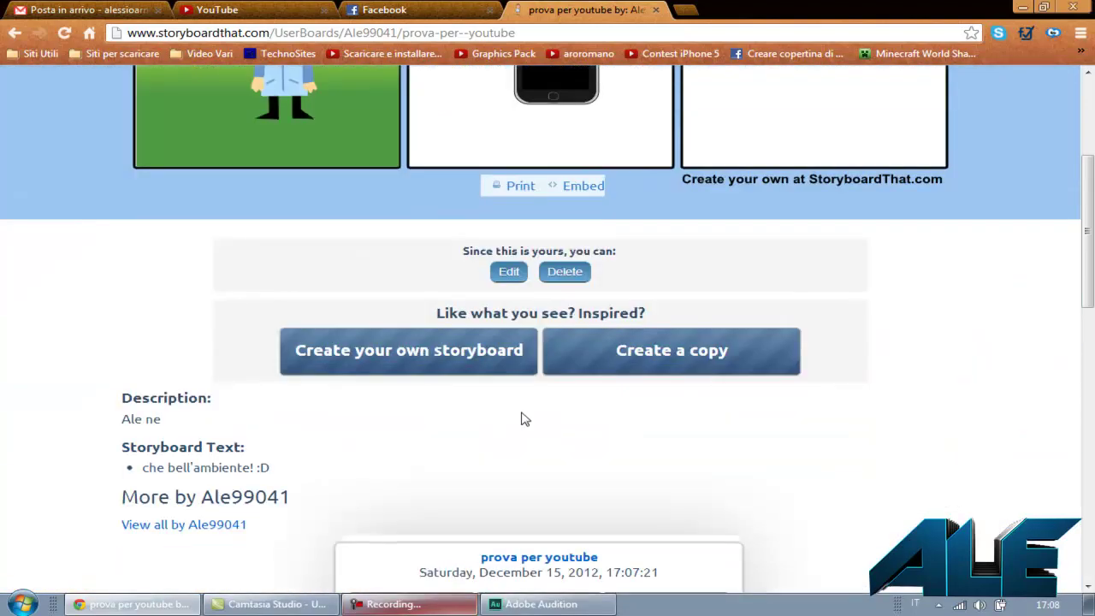
pyautogui.click(481, 357)
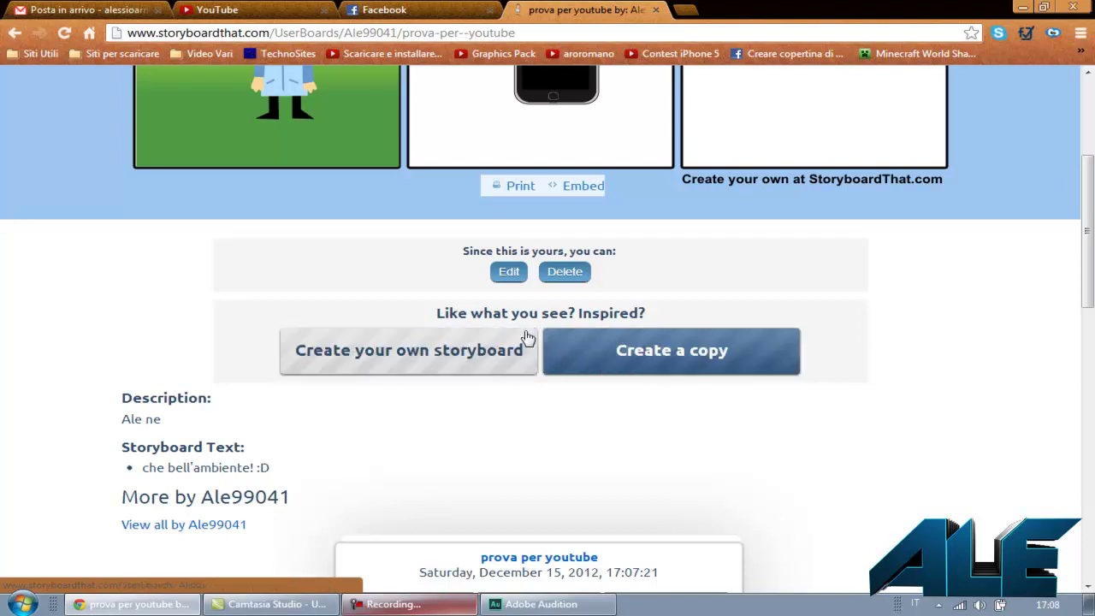
pyautogui.scroll(3, 514, 330)
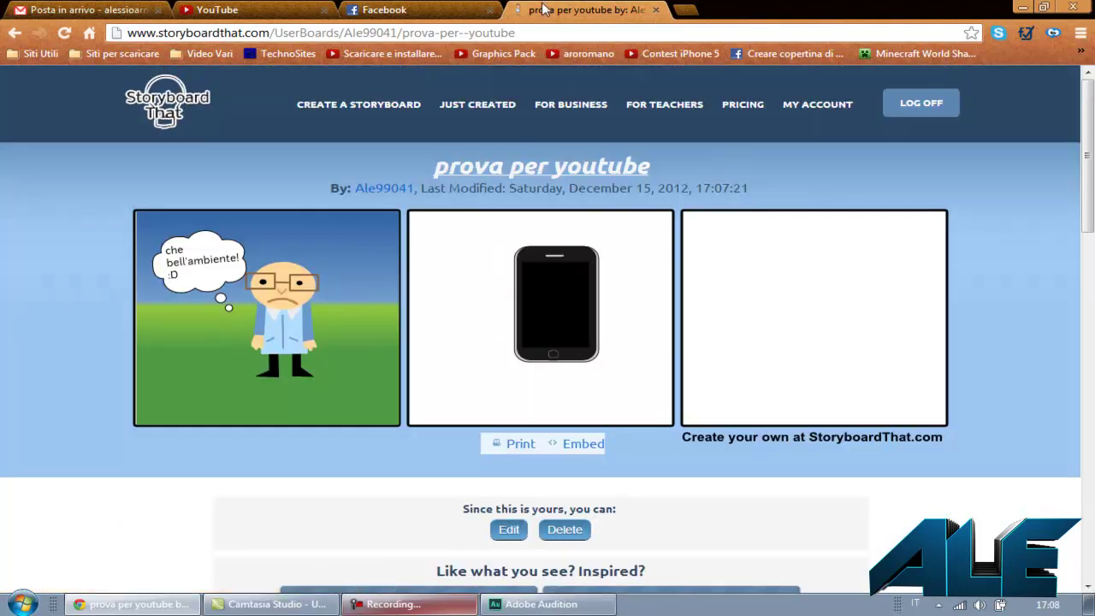
# Check the YouTube tab, return to the storyboard tab, then minimize Chrome to the desktop.
pyautogui.click(1026, 7)
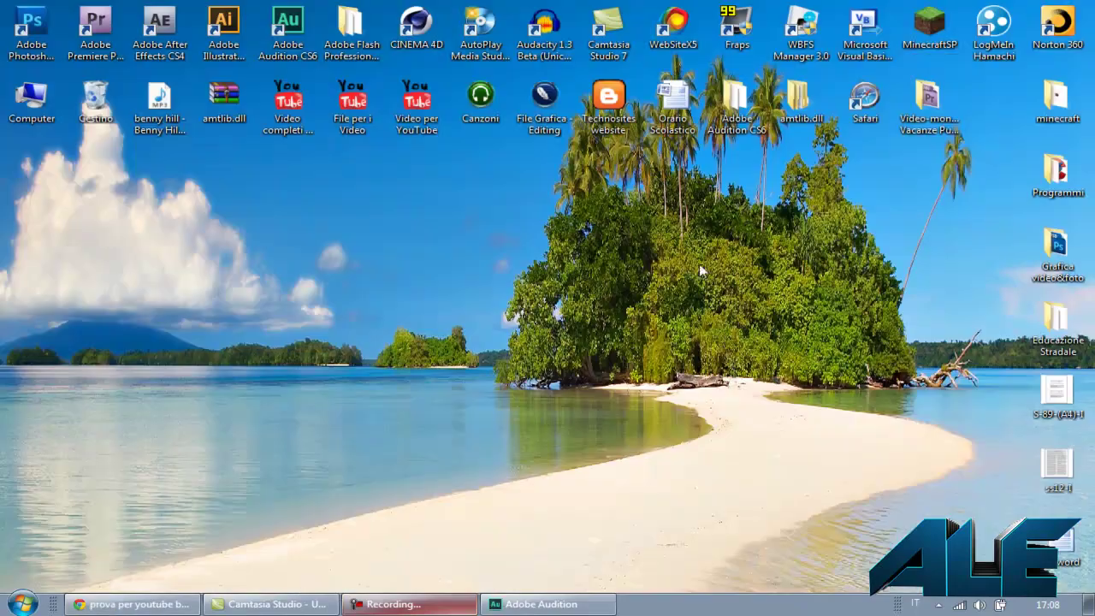
pyautogui.click(162, 604)
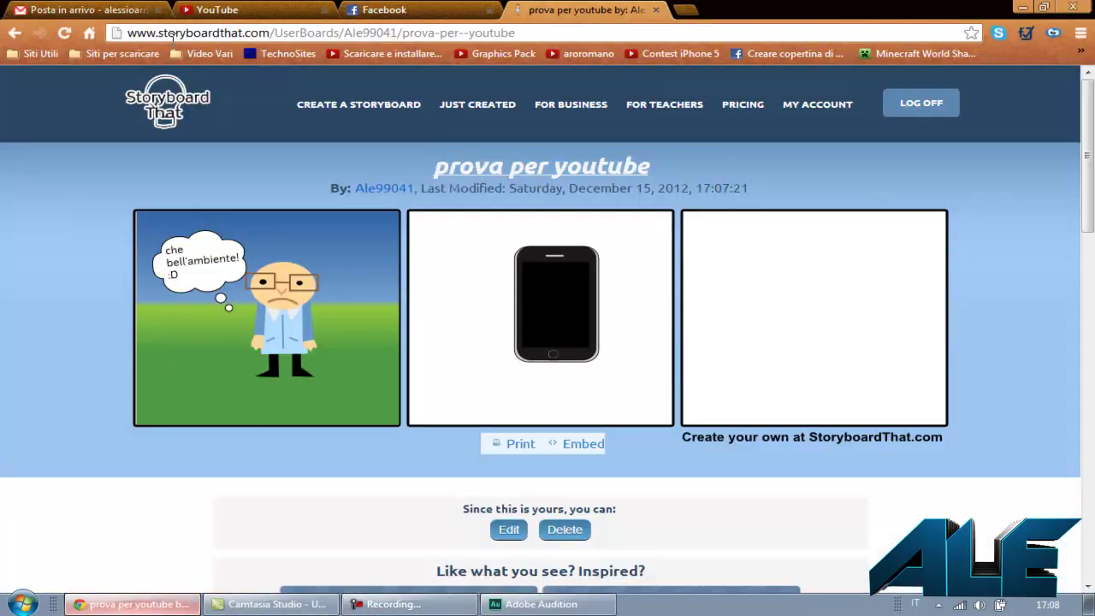
pyautogui.click(198, 9)
pyautogui.scroll(-3, 346, 282)
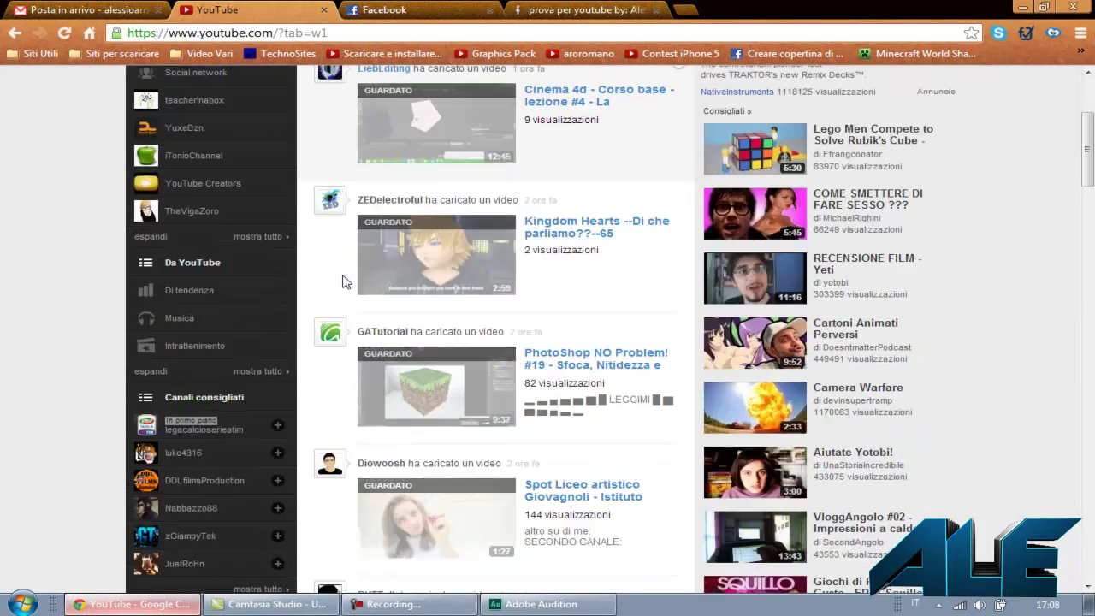
pyautogui.scroll(3, 347, 283)
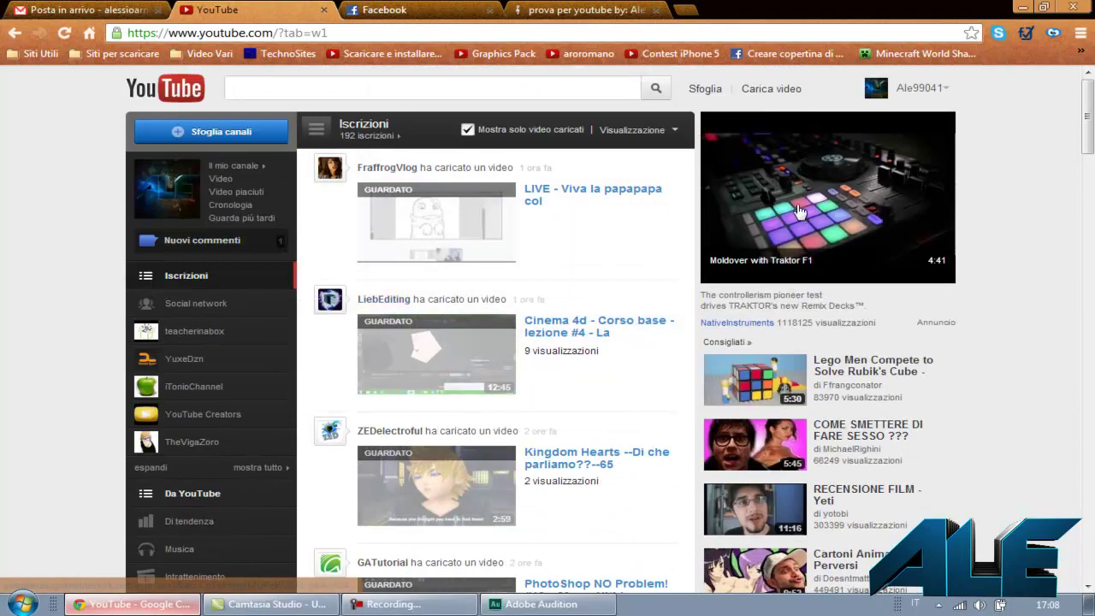
pyautogui.click(616, 9)
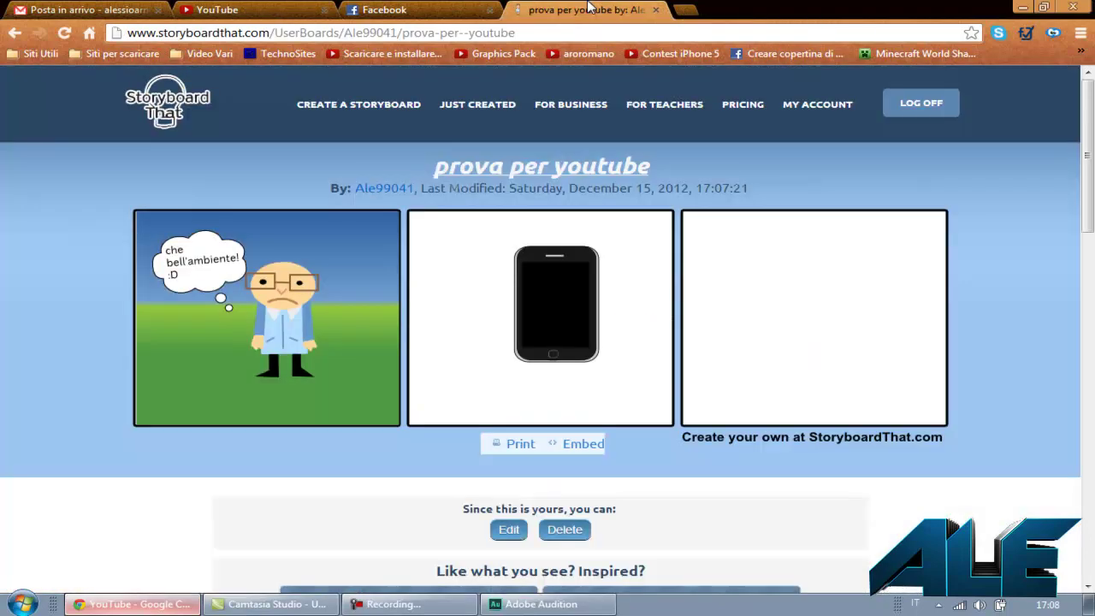
pyautogui.click(1023, 7)
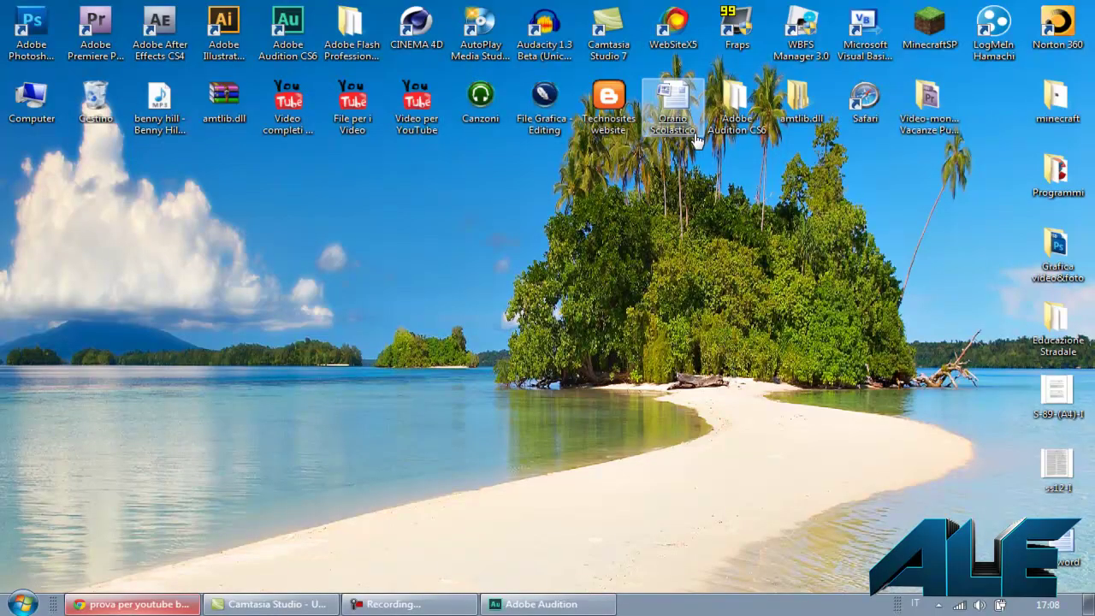